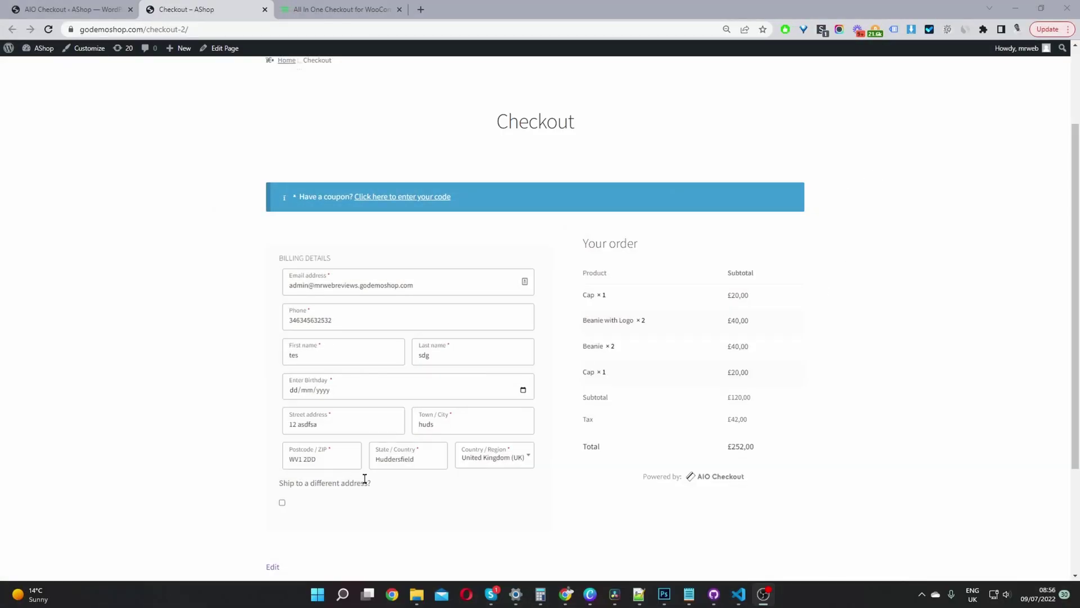
# Step: Toggle 'Ship to a different address?' on and off, glance at AIO Checkout, then open the Dashboard
pyautogui.moveTo(373, 489); pyautogui.dragTo(258, 482)
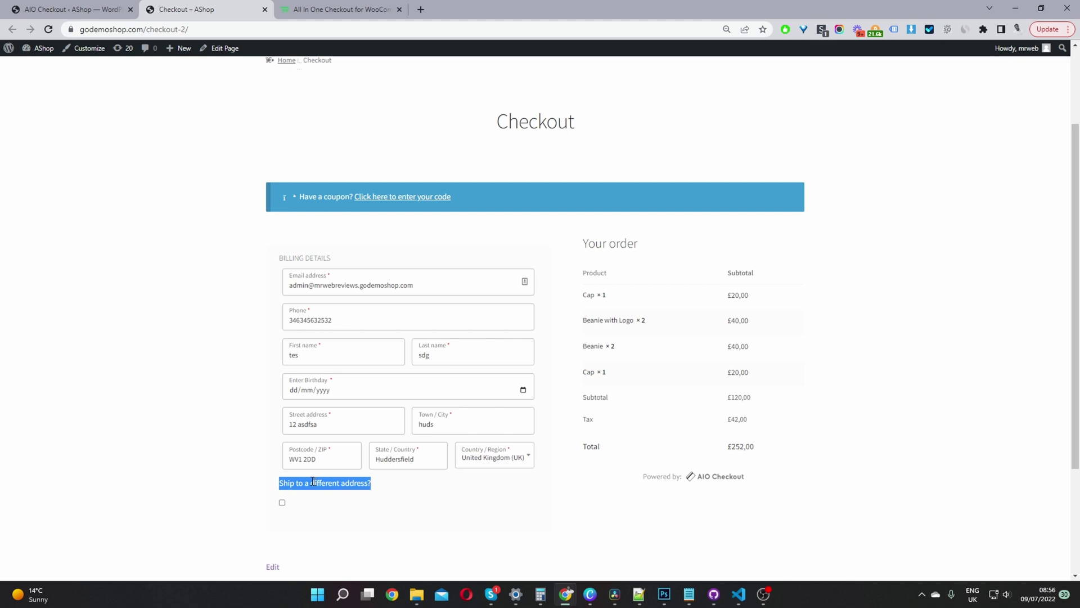
pyautogui.click(283, 503)
pyautogui.scroll(-4, 695, 357)
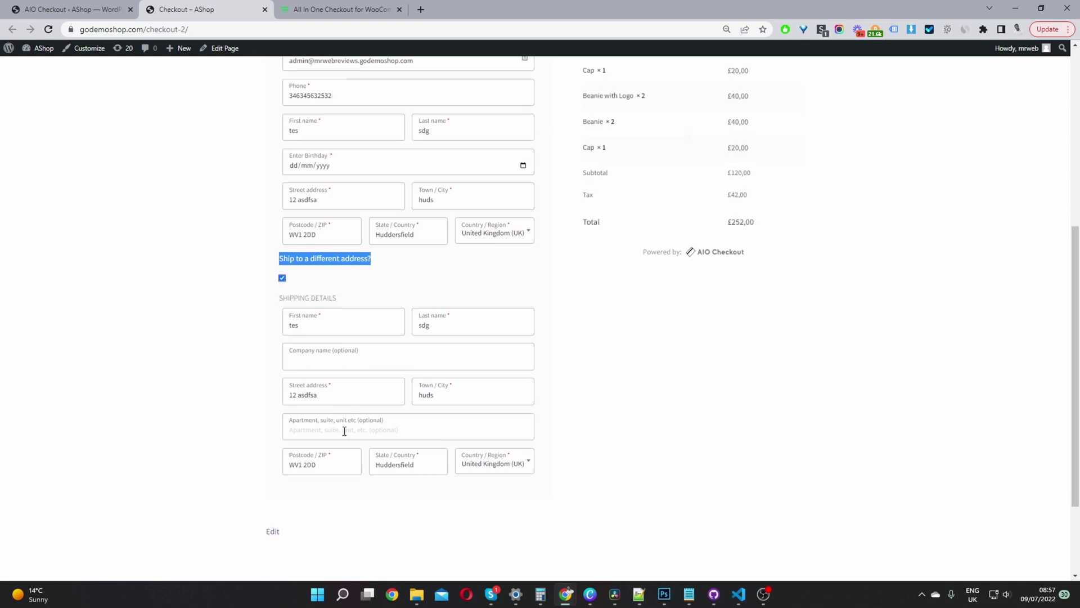
pyautogui.click(307, 285)
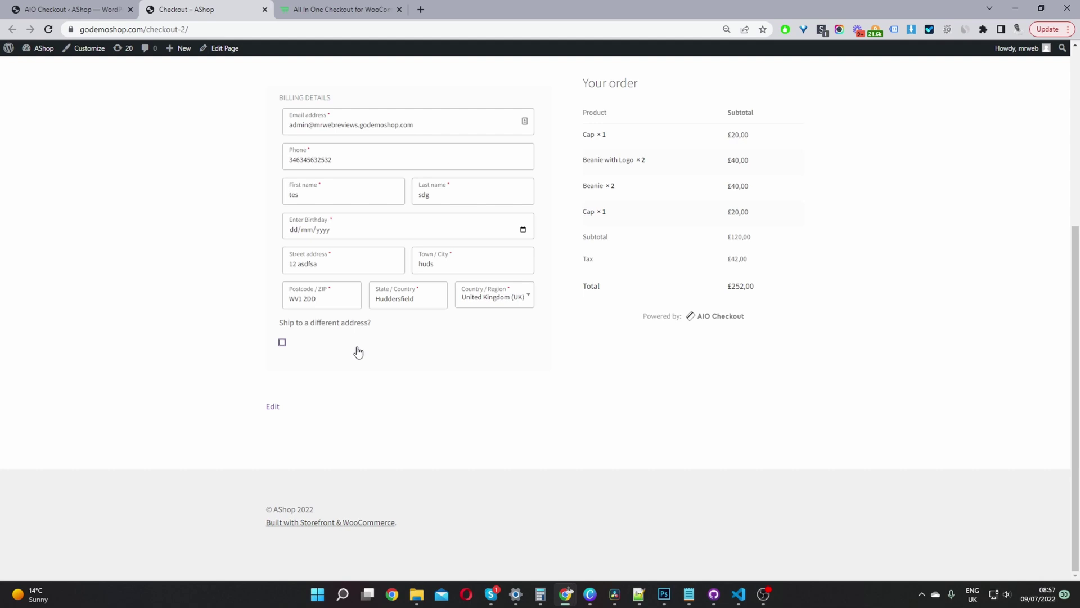
pyautogui.click(355, 8)
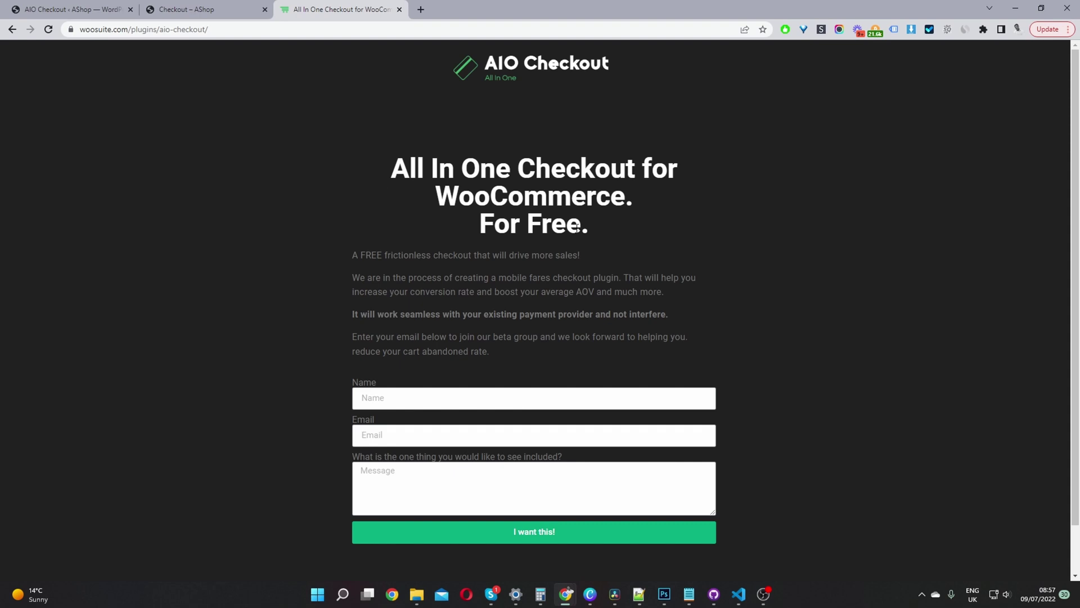
pyautogui.click(68, 9)
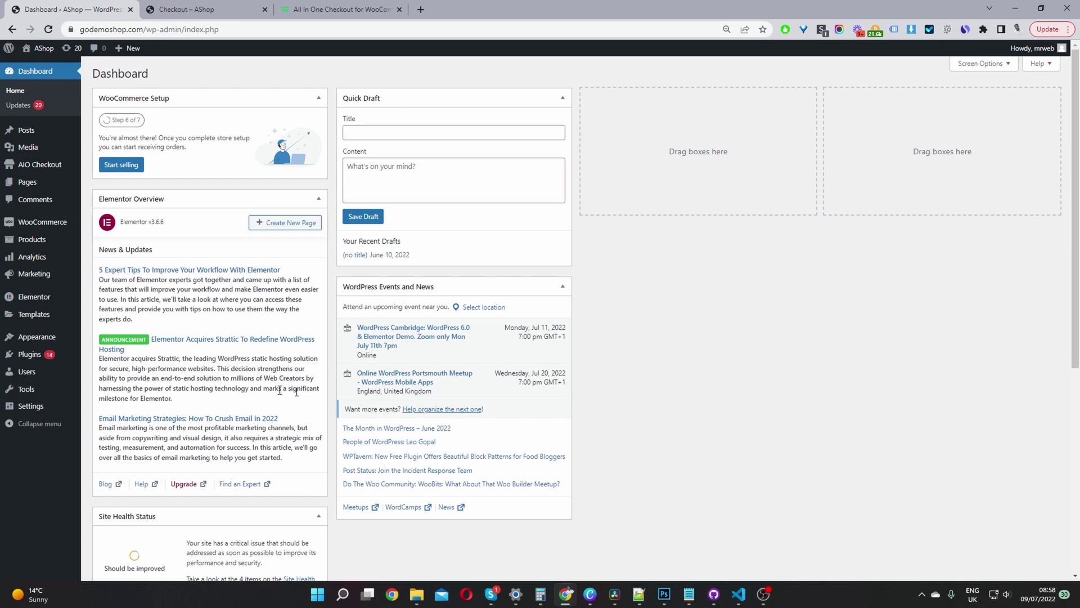
# Step: Open AIO Checkout from the left admin menu to reach its overview page
pyautogui.moveTo(67, 361)
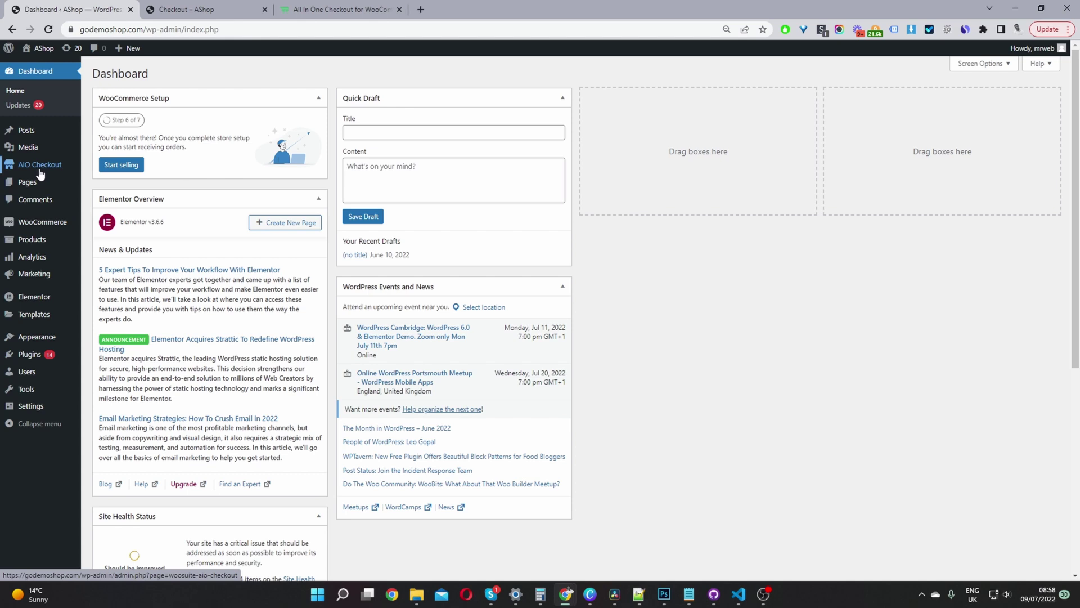
pyautogui.click(45, 167)
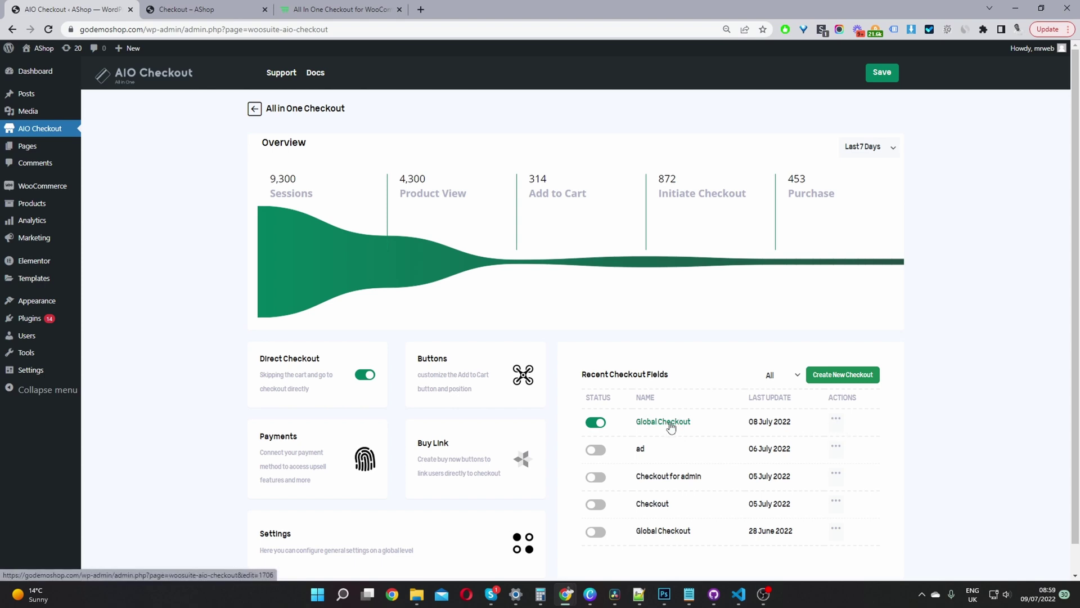
# Step: Choose Edit from the Global Checkout's actions menu in Recent Checkout Fields
pyautogui.click(836, 418)
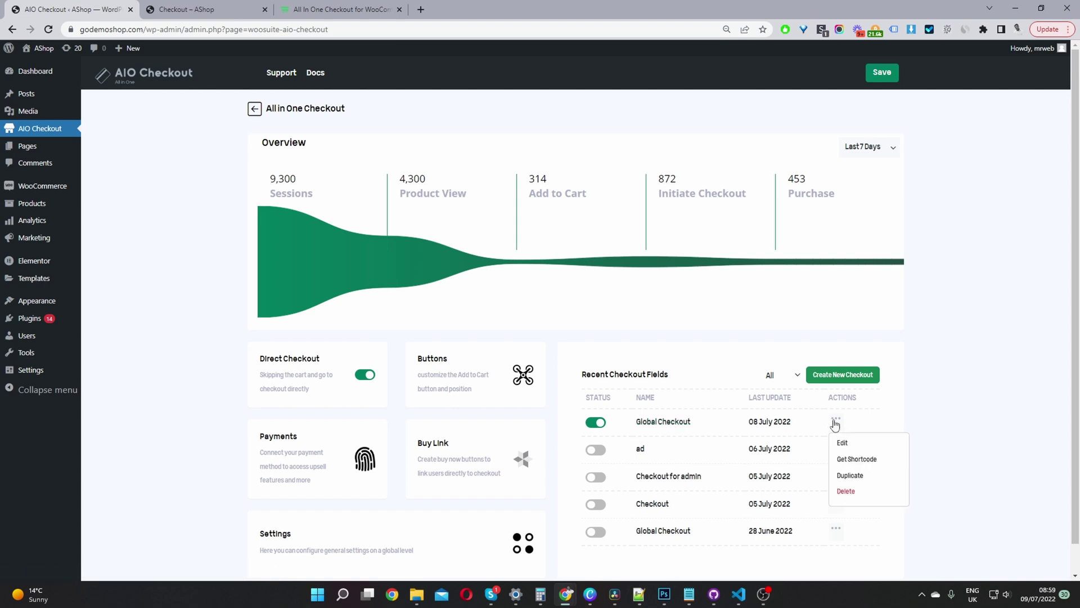
pyautogui.click(837, 443)
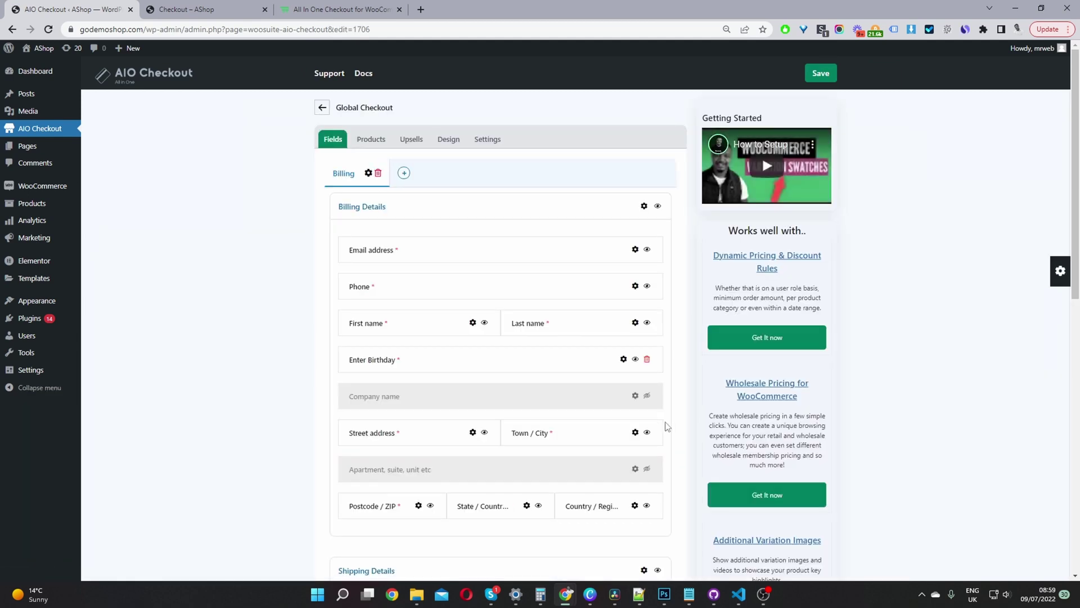
# Step: Reword the Shipping Details prompt 'Ship to a different address?' to 'enter shipping address' and save
pyautogui.scroll(-4, 429, 356)
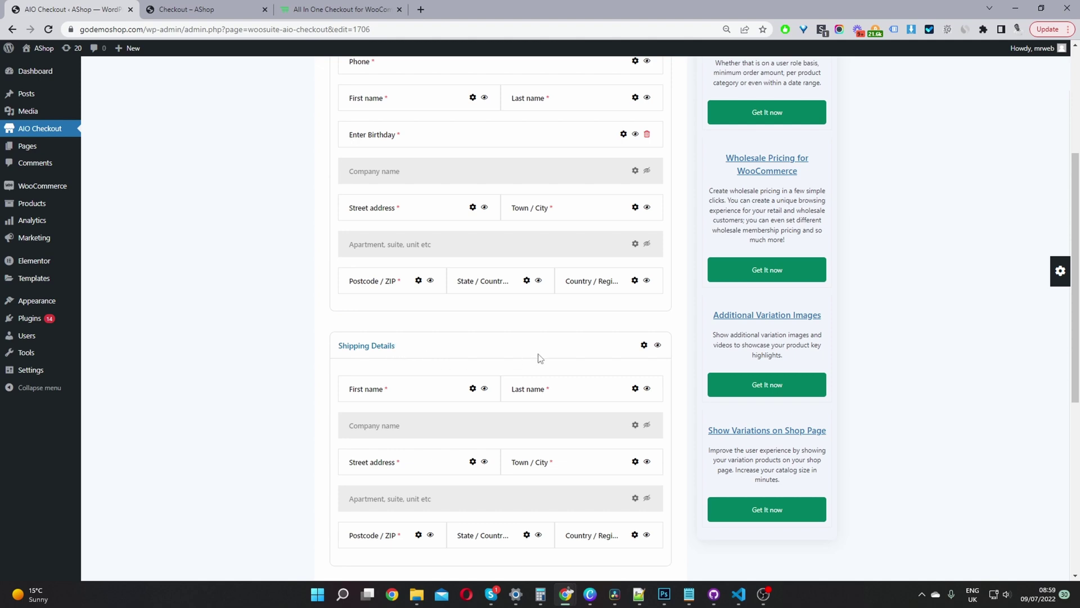
pyautogui.click(645, 345)
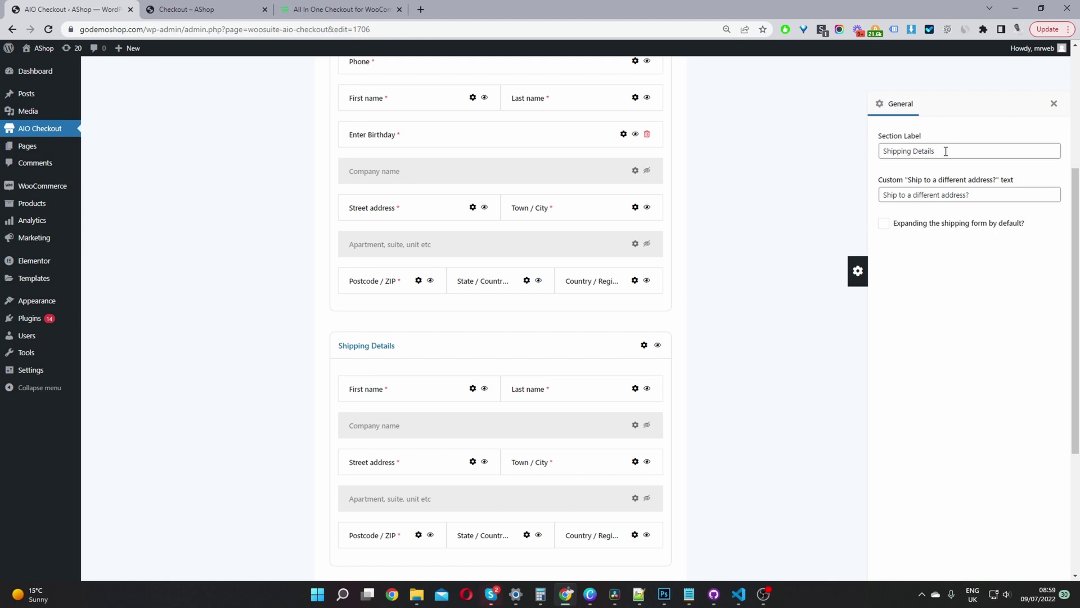
pyautogui.moveTo(946, 150); pyautogui.dragTo(866, 163)
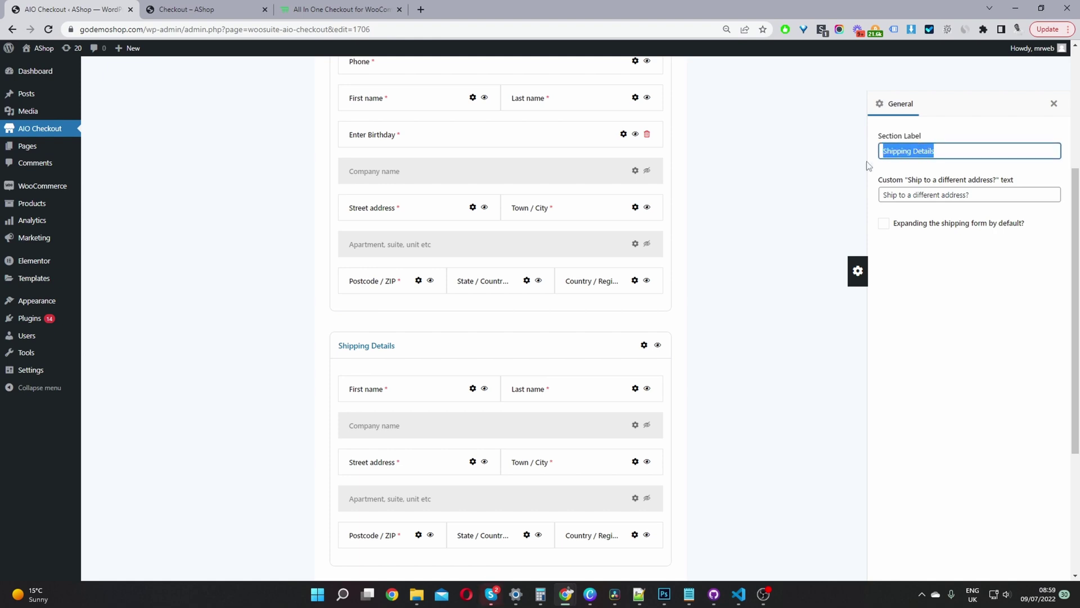
pyautogui.click(932, 194)
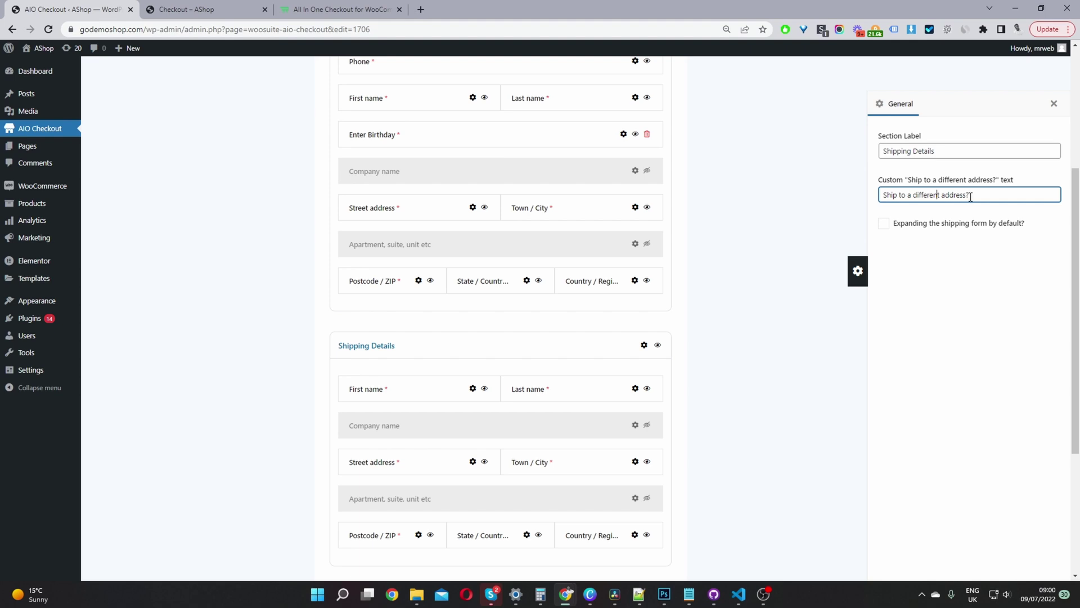
pyautogui.moveTo(941, 194); pyautogui.dragTo(736, 187)
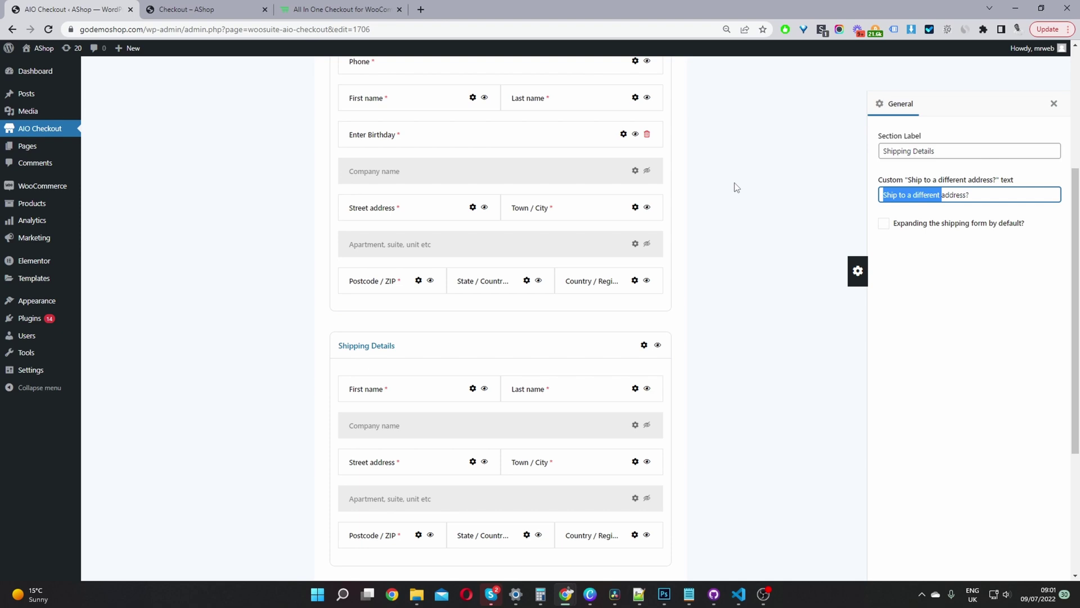
pyautogui.write('e')
pyautogui.write('nter ship')
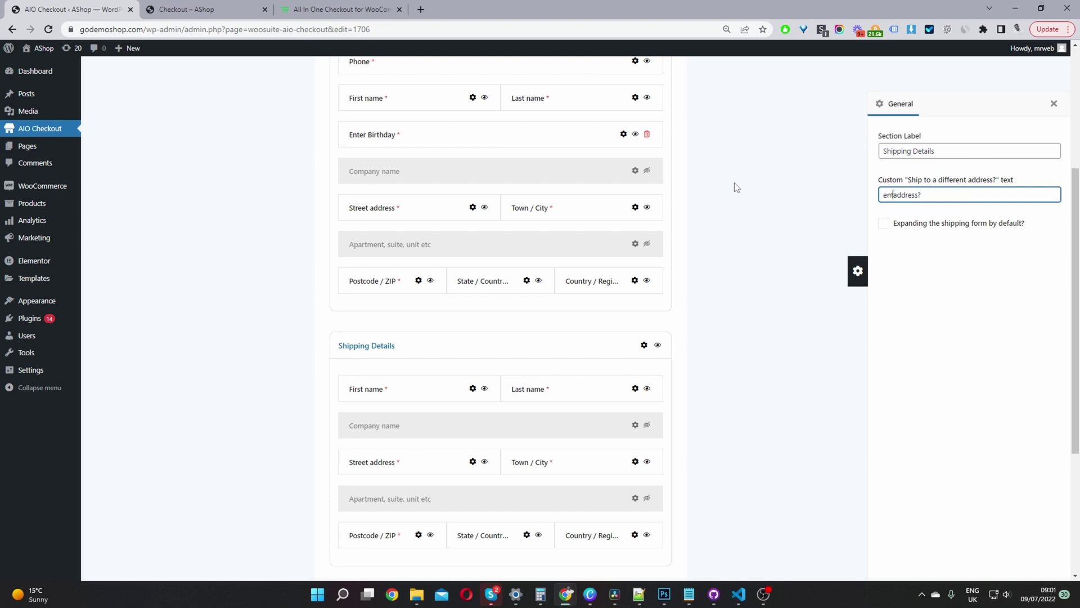
pyautogui.write('ping')
pyautogui.click(1010, 197)
pyautogui.press('BackSpace')
pyautogui.click(1054, 103)
pyautogui.scroll(4, 835, 161)
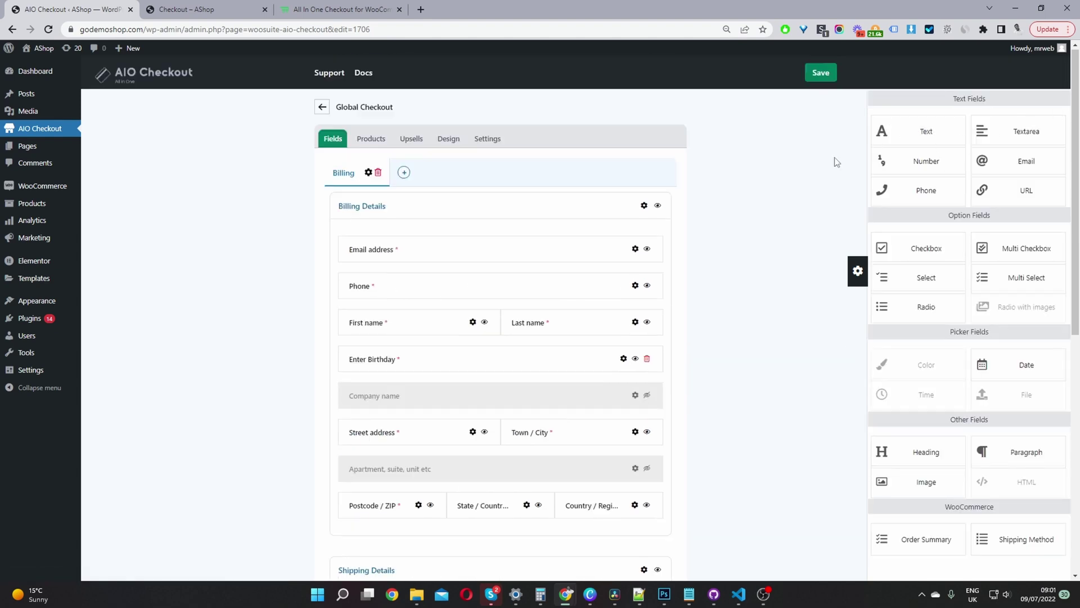
pyautogui.click(824, 79)
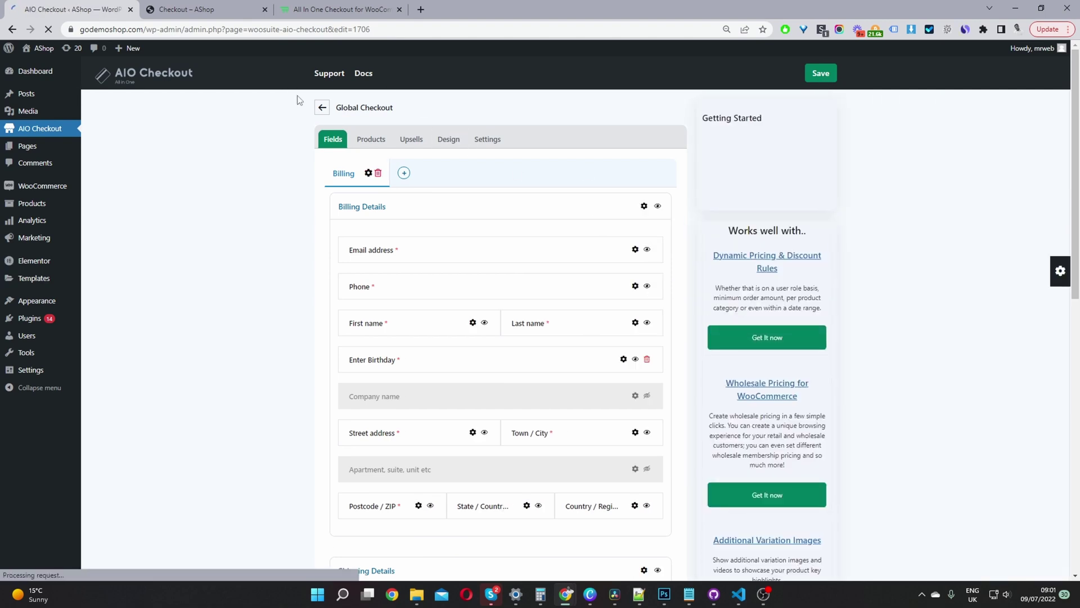
# Step: Reload the storefront checkout to confirm the prompt reads 'enter shipping address'
pyautogui.click(205, 10)
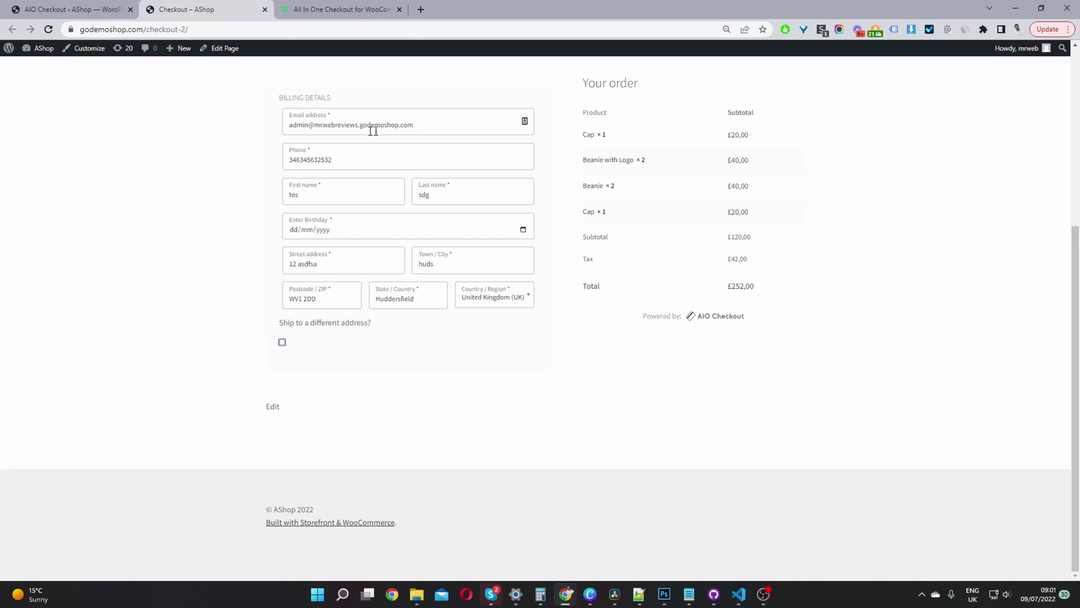
pyautogui.click(48, 30)
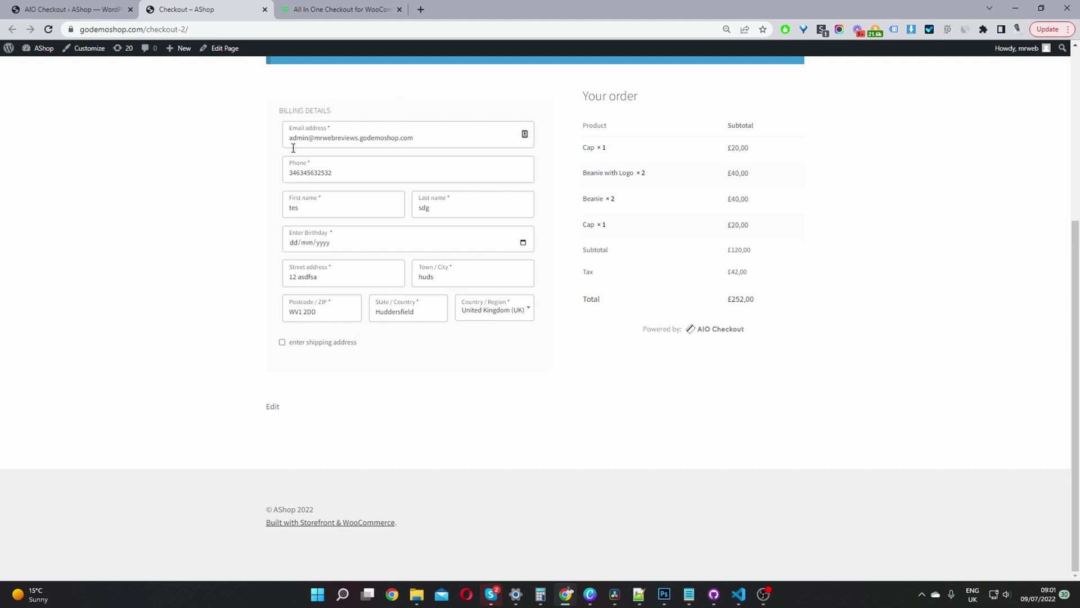
# Step: Tick 'Expanding the shipping form by default?' in Shipping Details settings and save the checkout
pyautogui.click(87, 6)
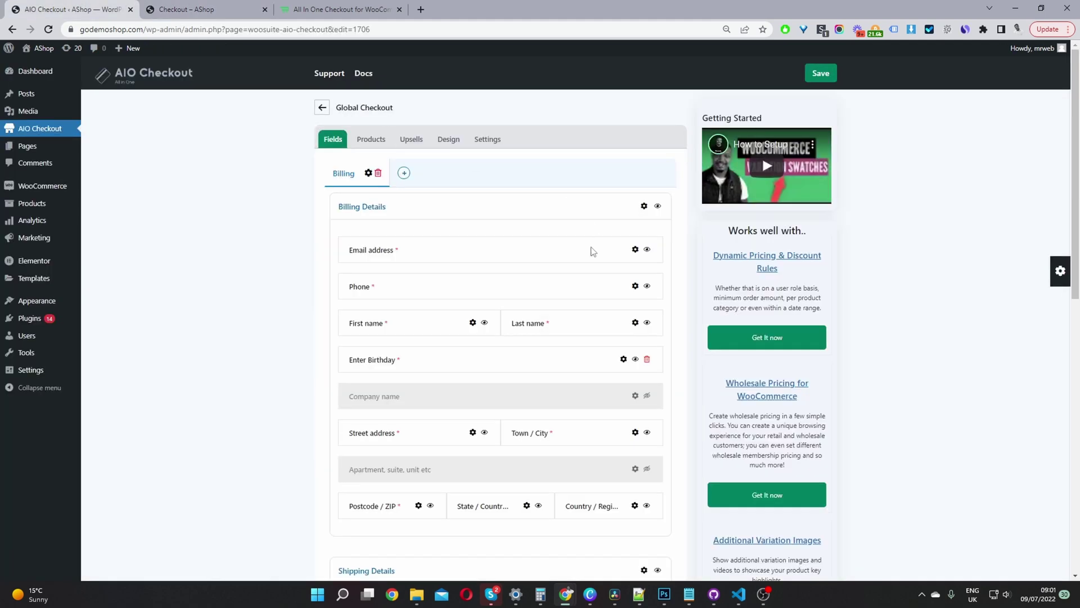
pyautogui.scroll(-4, 587, 264)
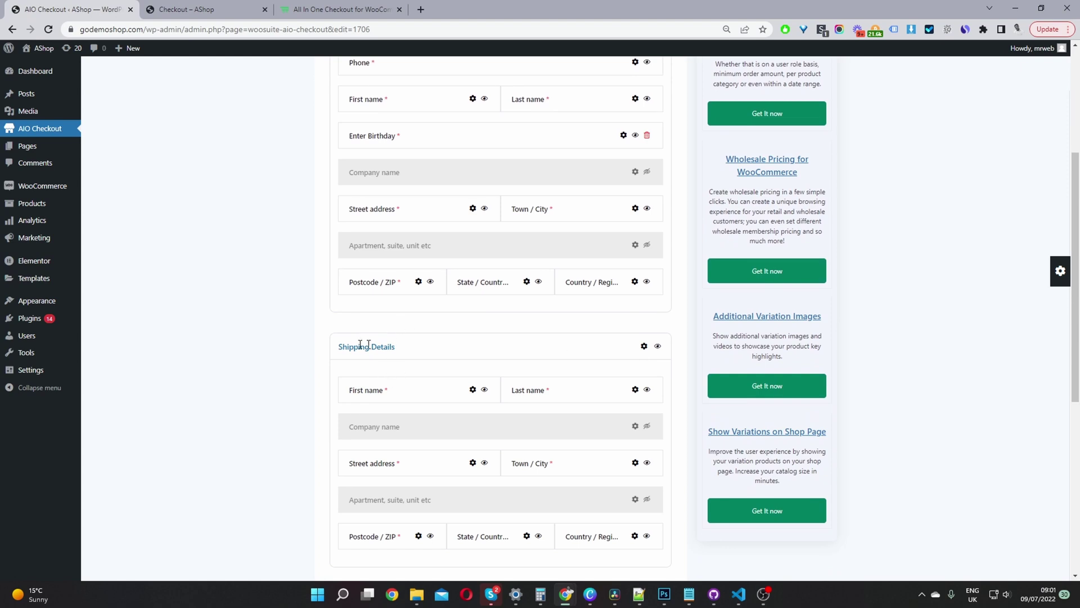
pyautogui.click(644, 346)
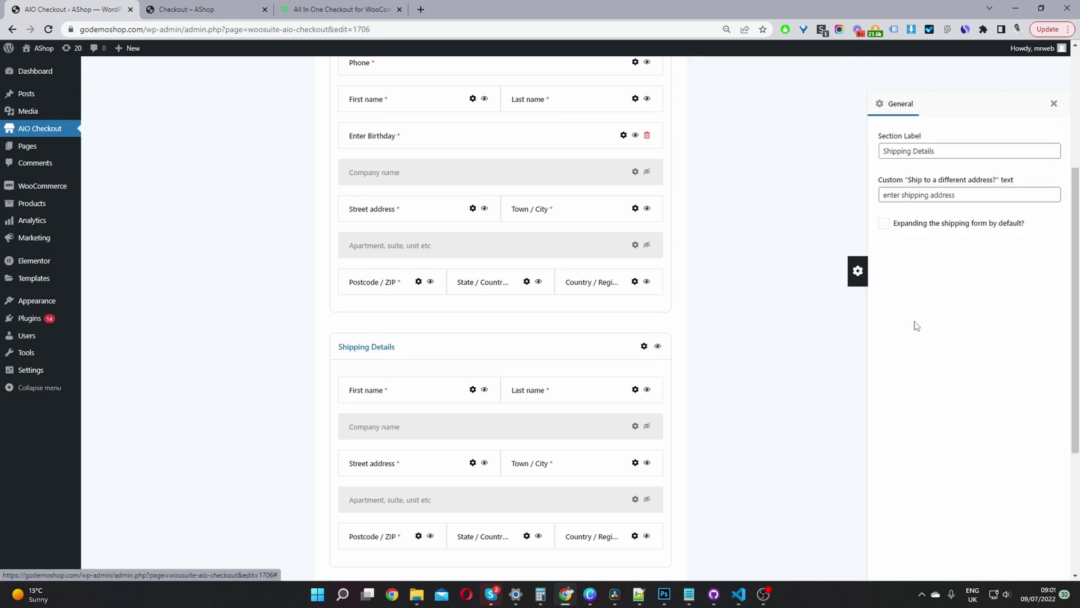
pyautogui.click(884, 224)
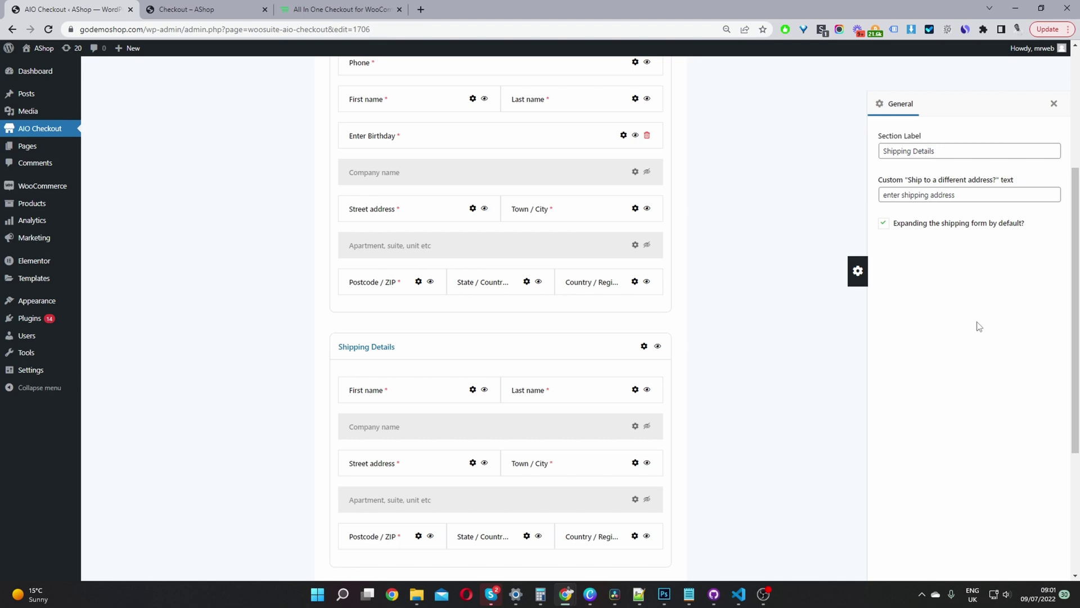
pyautogui.scroll(4, 689, 337)
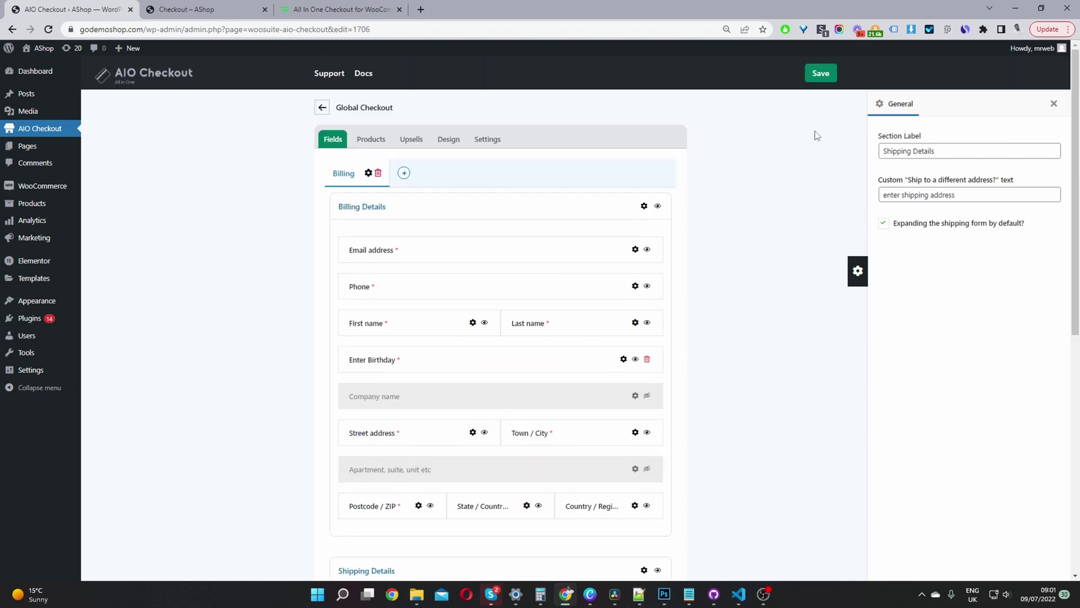
pyautogui.click(827, 82)
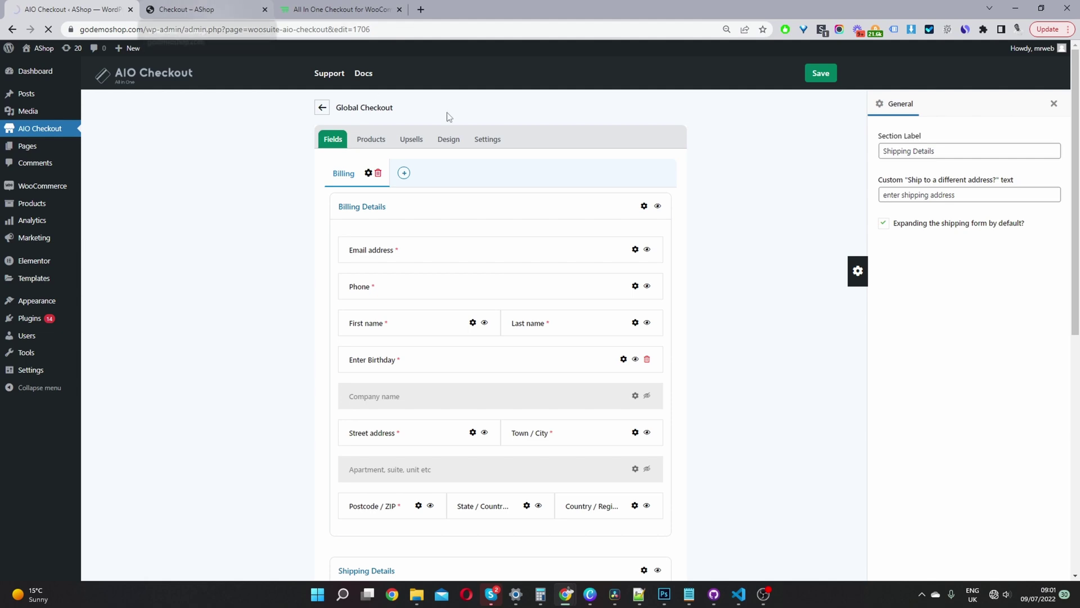
# Step: Reload the storefront checkout and check that Shipping Details now opens expanded and ticked
pyautogui.click(216, 11)
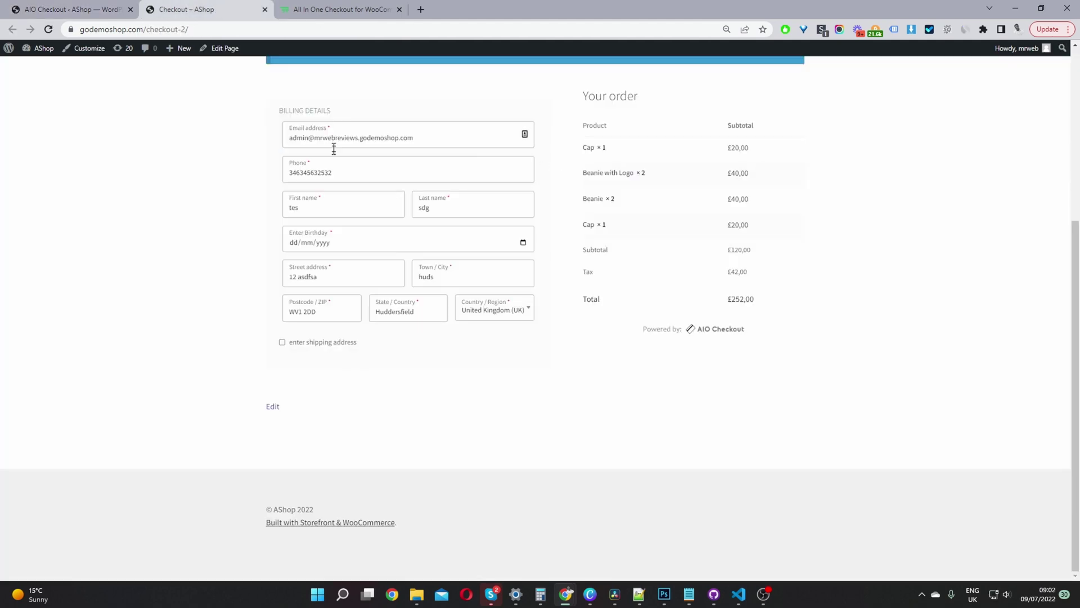
pyautogui.click(48, 29)
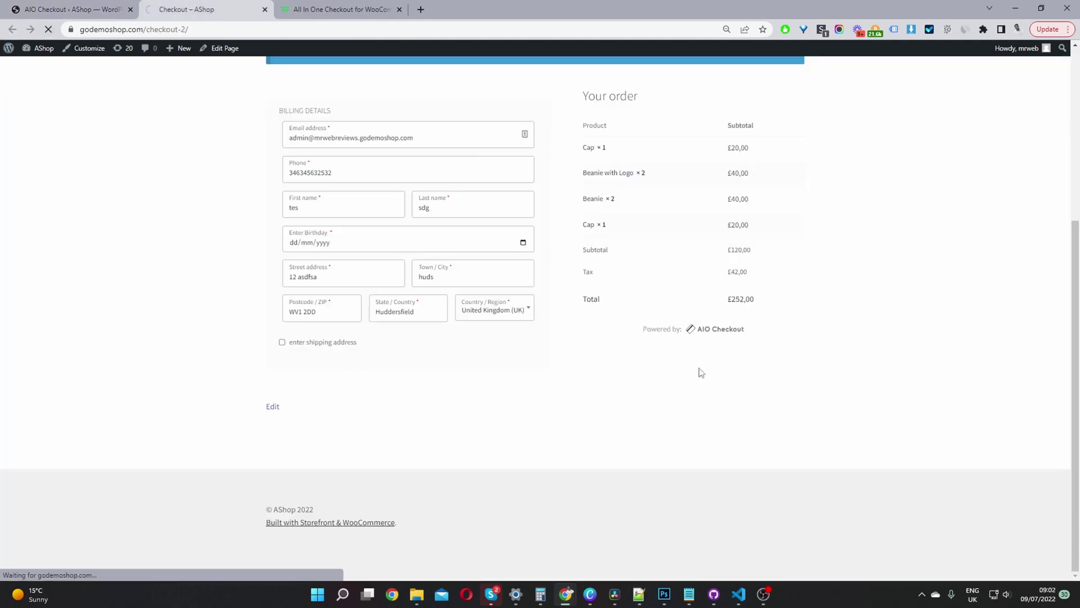
pyautogui.scroll(-3, 490, 349)
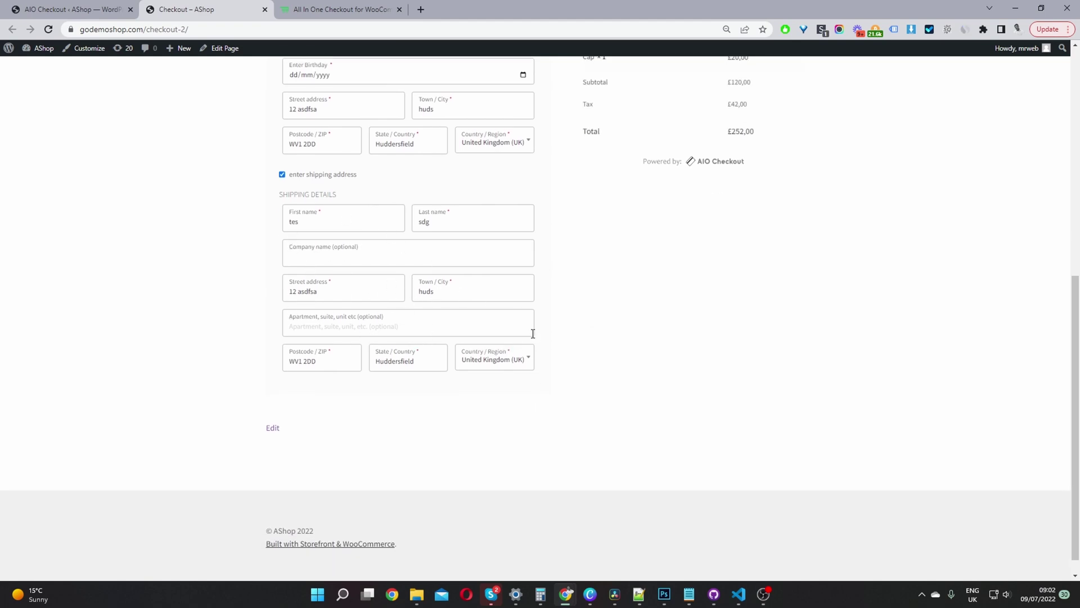
pyautogui.scroll(3, 533, 333)
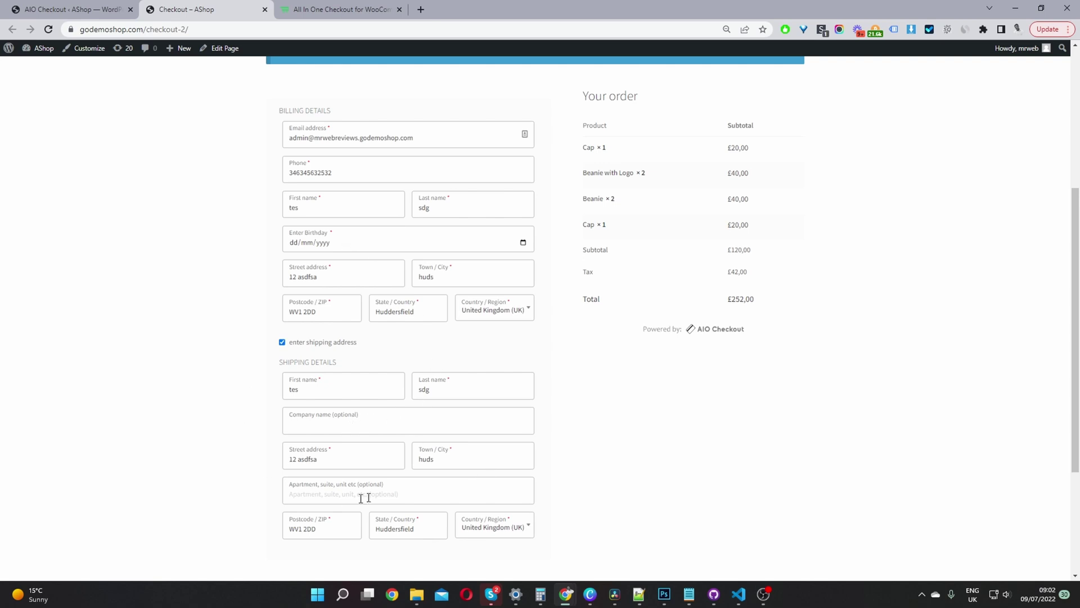
# Step: Drag the Email address and Phone fields into the Shipping Details section
pyautogui.click(72, 8)
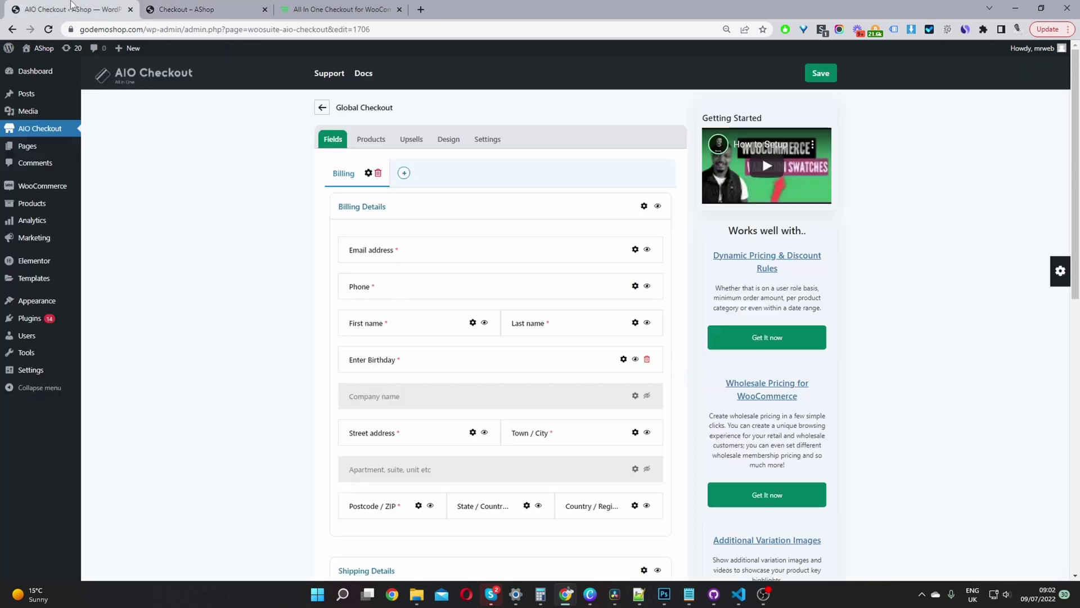
pyautogui.scroll(-2, 547, 289)
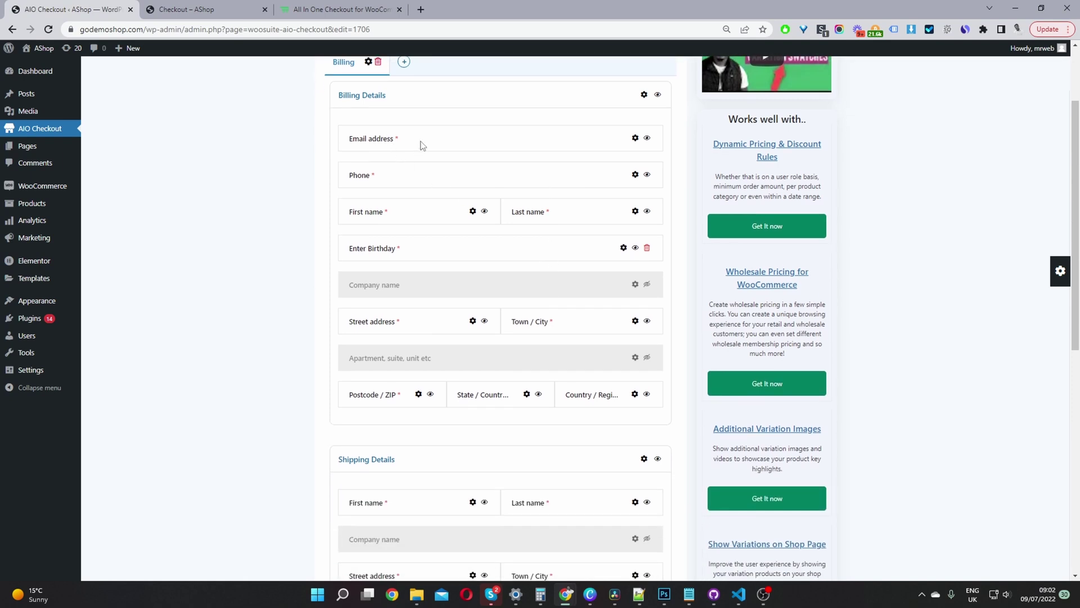
pyautogui.scroll(-2, 434, 231)
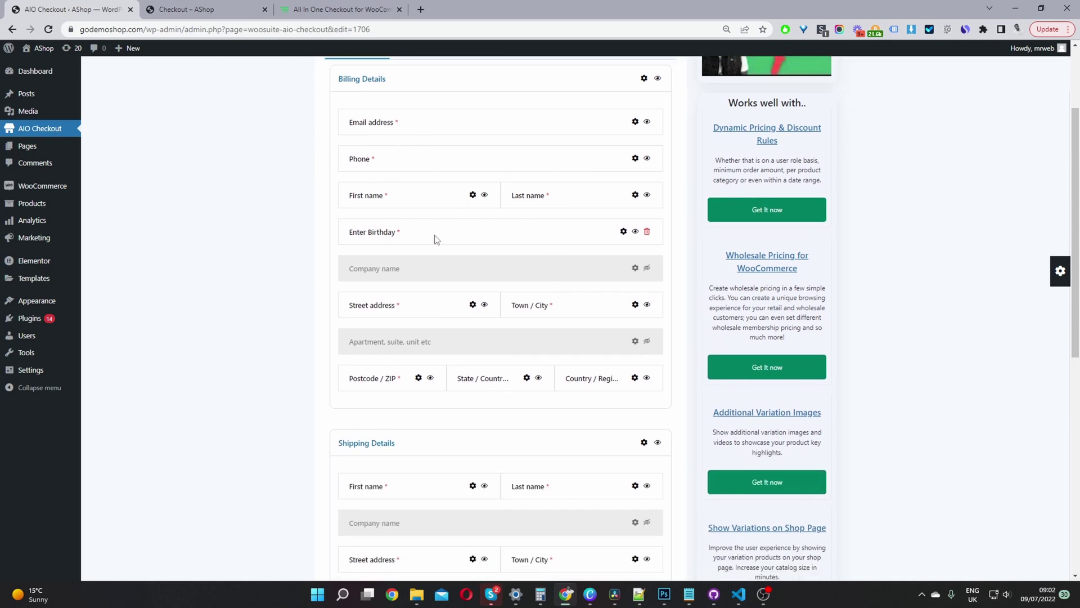
pyautogui.scroll(-7, 518, 309)
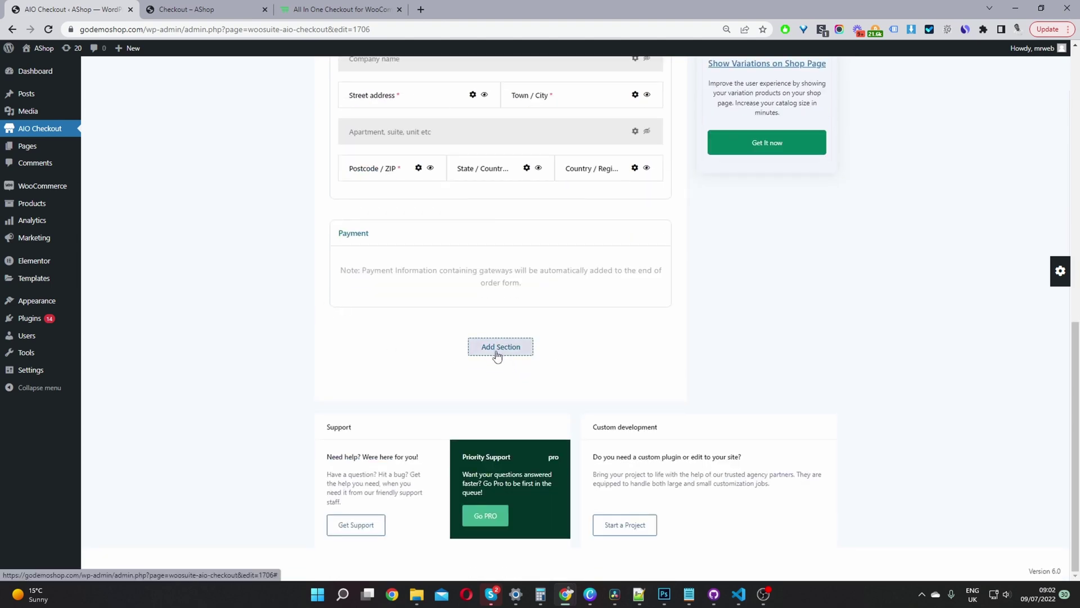
pyautogui.scroll(1, 495, 354)
pyautogui.scroll(4, 498, 356)
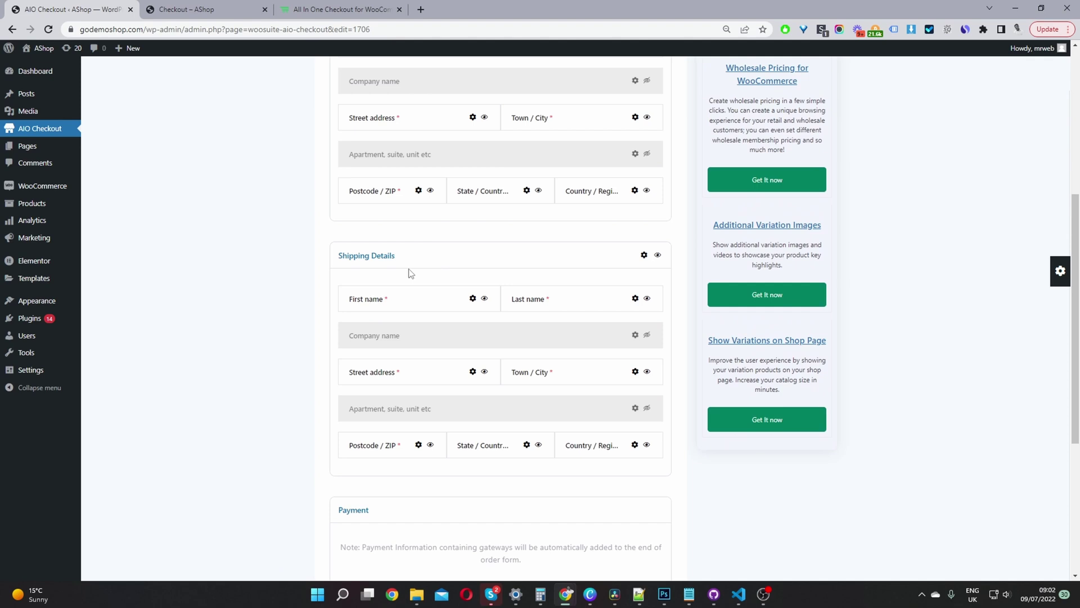
pyautogui.scroll(5, 444, 307)
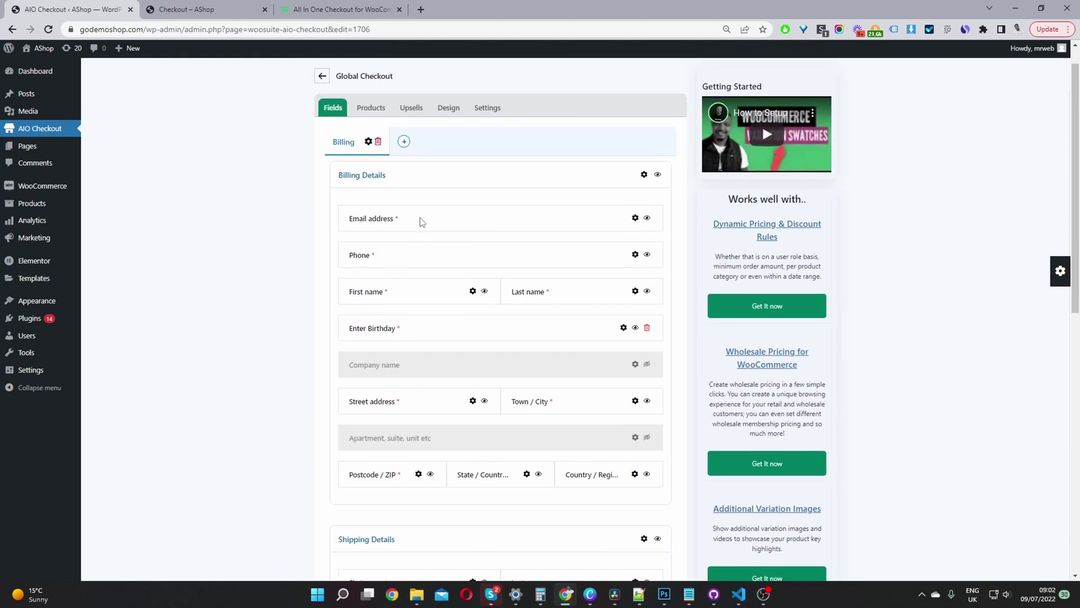
pyautogui.moveTo(420, 219); pyautogui.dragTo(468, 362)
pyautogui.scroll(-3, 437, 329)
pyautogui.scroll(3, 468, 362)
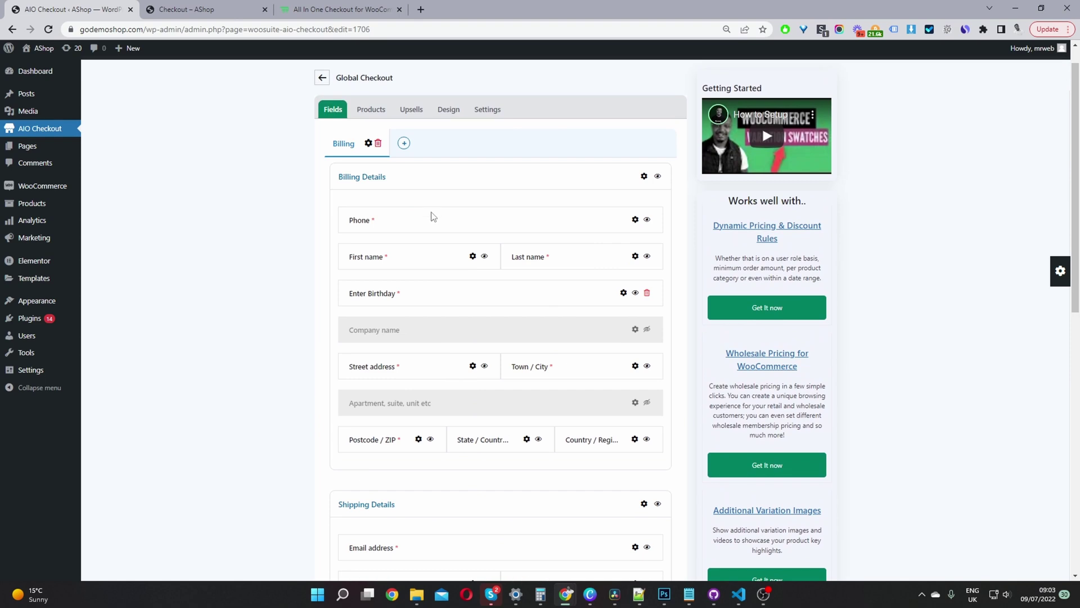
pyautogui.moveTo(432, 218); pyautogui.dragTo(478, 336)
pyautogui.scroll(-2, 477, 336)
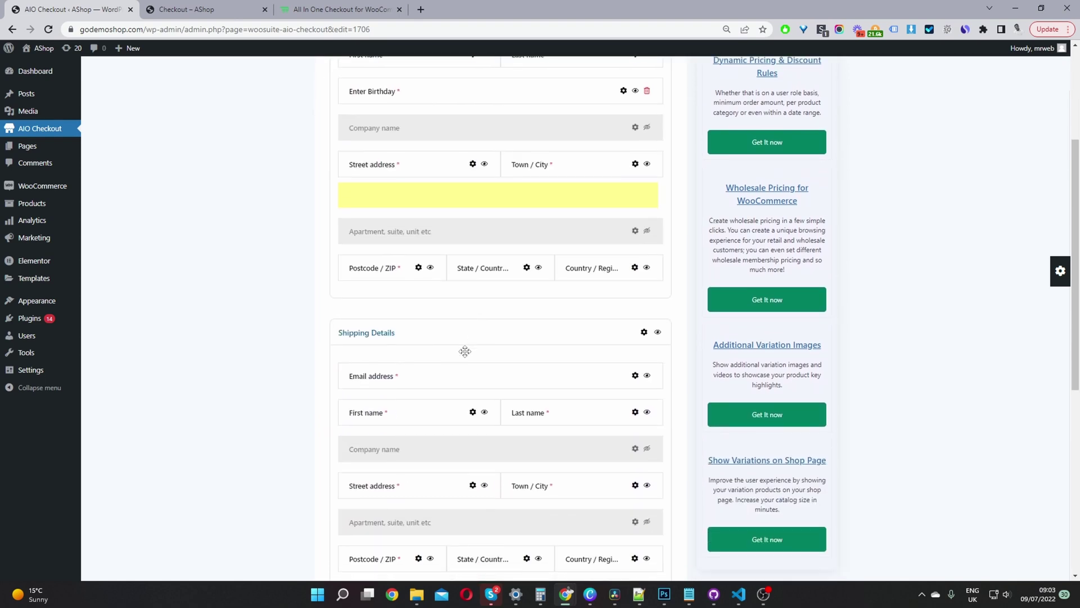
pyautogui.moveTo(464, 351); pyautogui.dragTo(398, 366)
pyautogui.scroll(2, 471, 294)
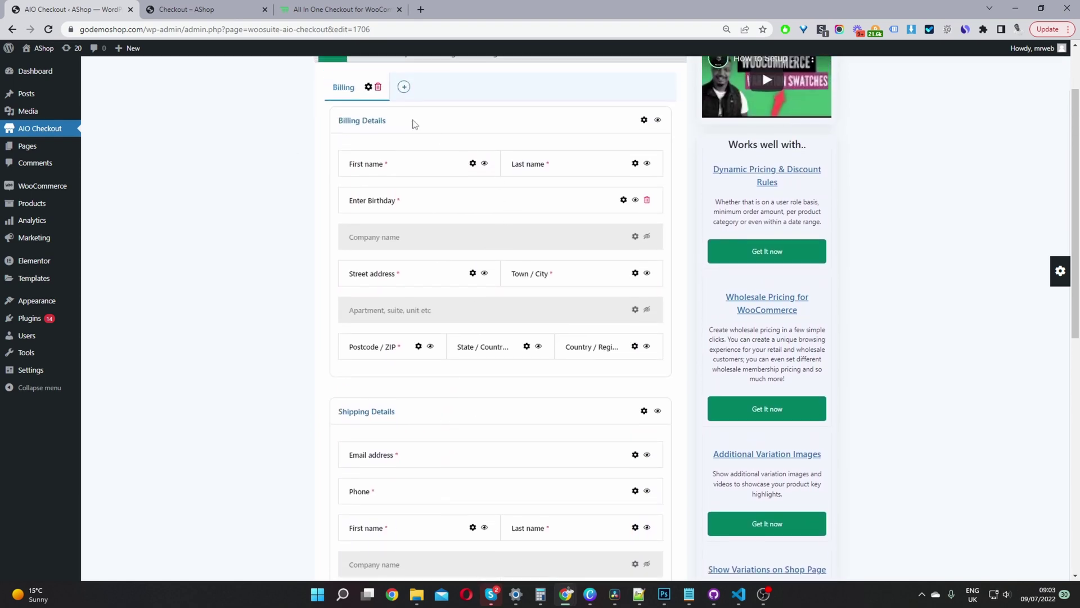
# Step: Disable the Billing Details section with its eye icon
pyautogui.click(658, 121)
pyautogui.scroll(-4, 498, 308)
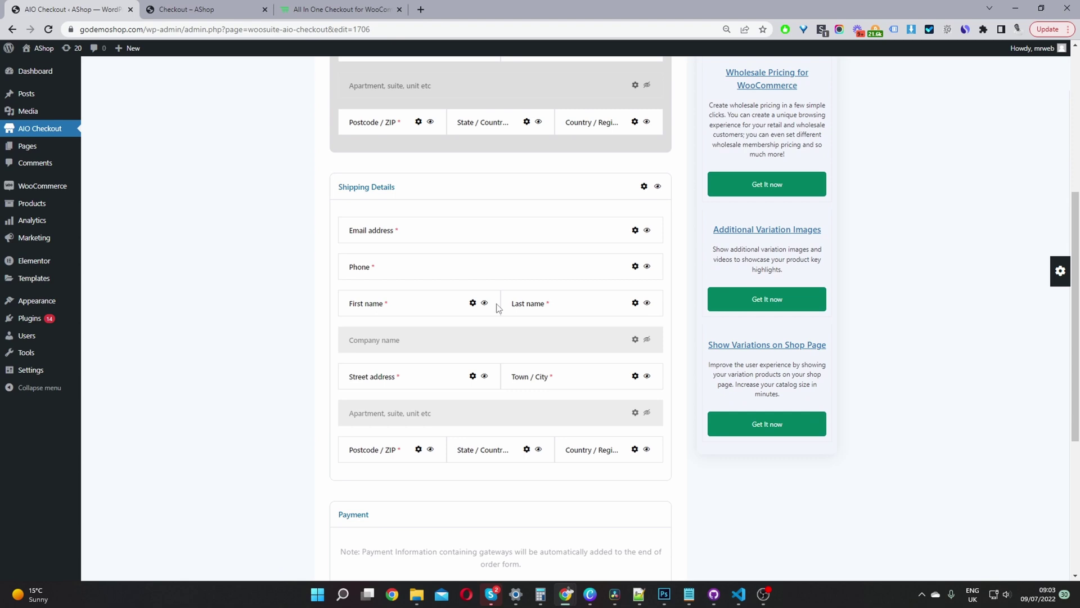
pyautogui.scroll(6, 731, 315)
# Step: Reload the storefront checkout and try its Email and Phone fields in the single Shipping Details form
pyautogui.click(220, 12)
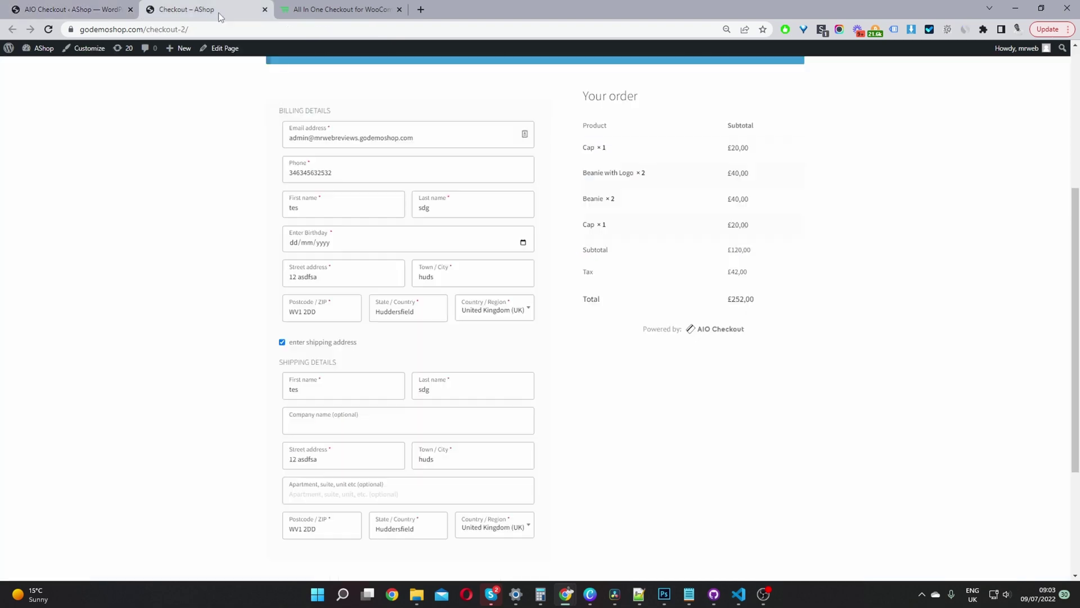
pyautogui.click(49, 30)
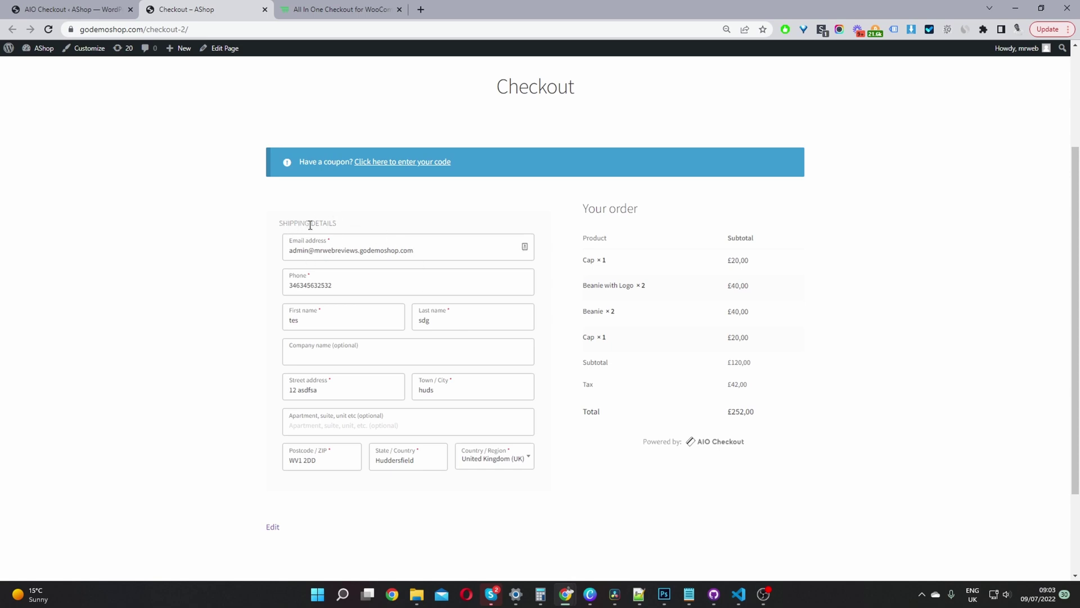
pyautogui.click(398, 251)
pyautogui.click(343, 291)
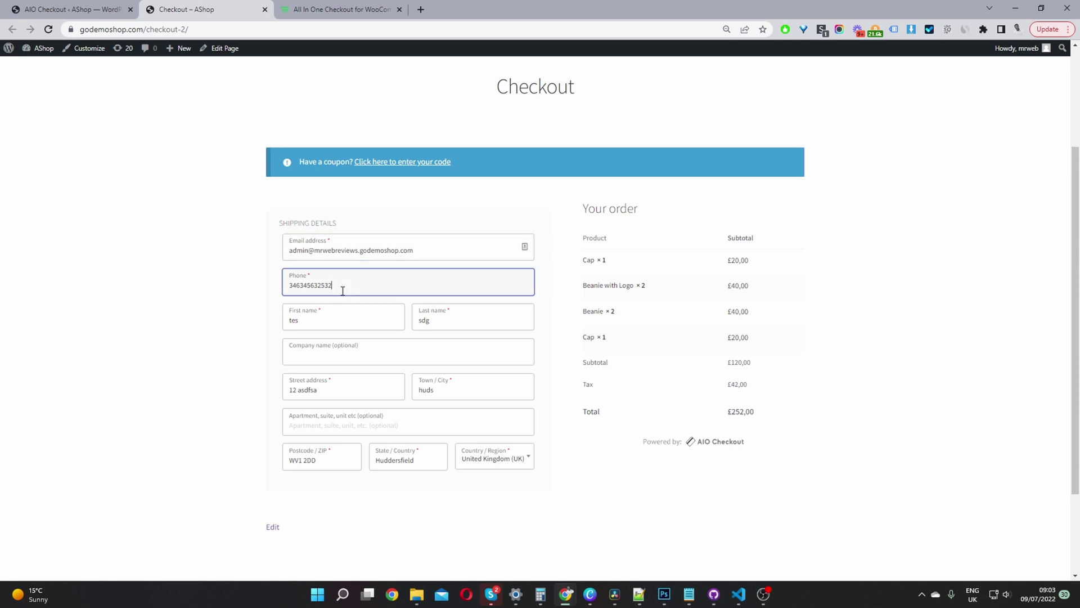
pyautogui.press('Tab')
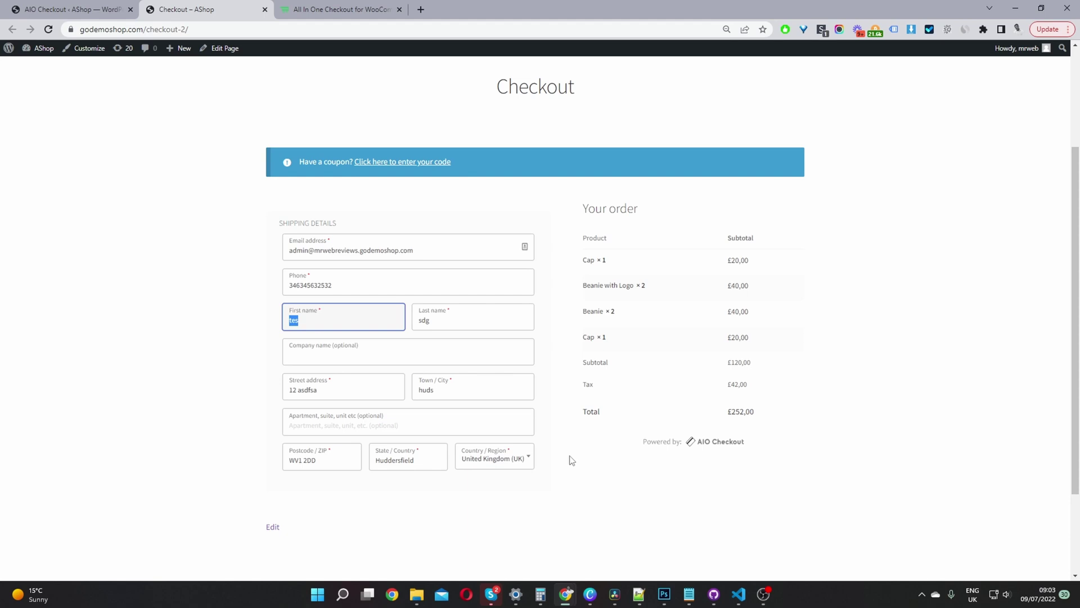
pyautogui.scroll(1, 595, 465)
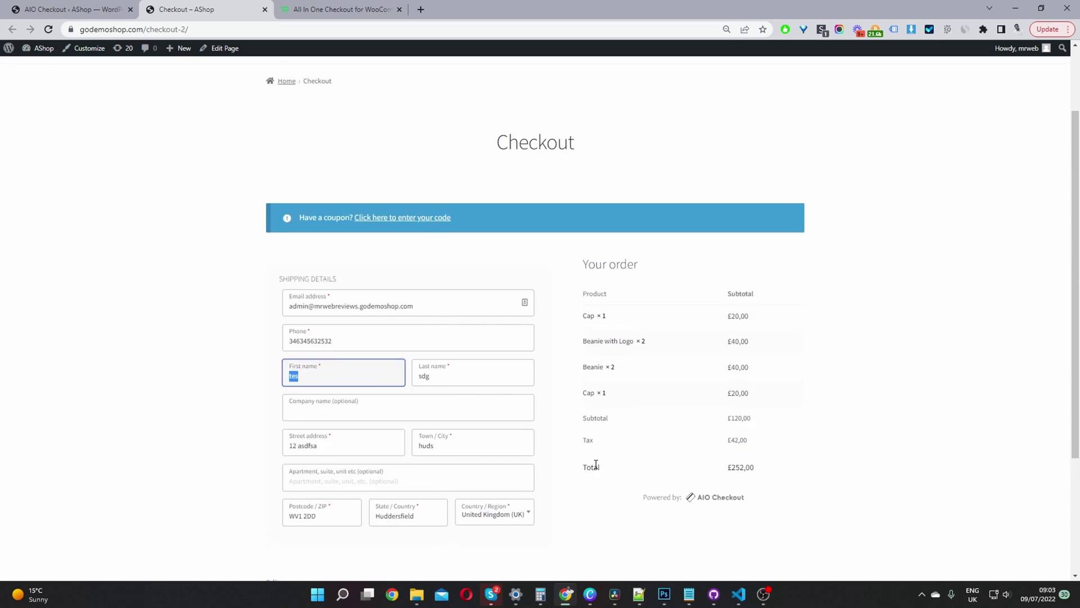
pyautogui.click(66, 10)
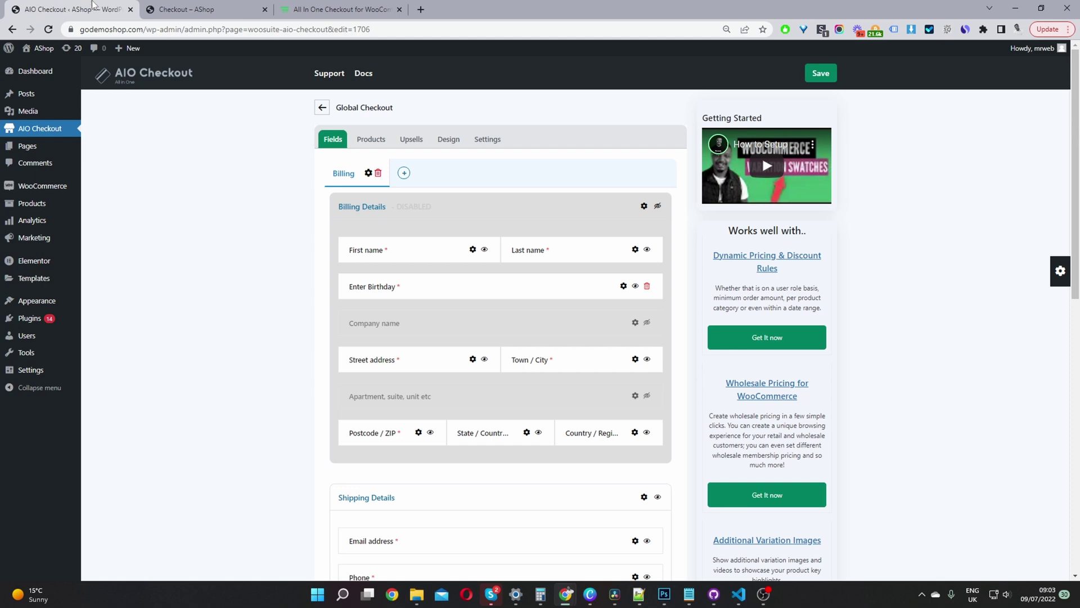
# Step: Drag a Number field above Email address in Shipping Details and look over its settings
pyautogui.click(1061, 270)
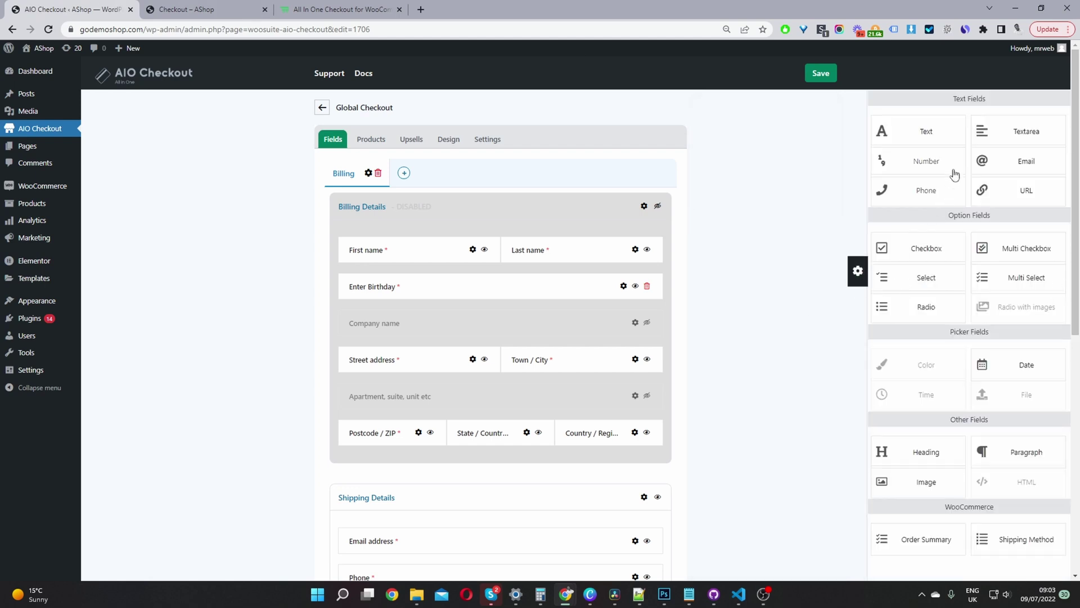
pyautogui.moveTo(954, 175); pyautogui.dragTo(495, 526)
pyautogui.scroll(-4, 498, 526)
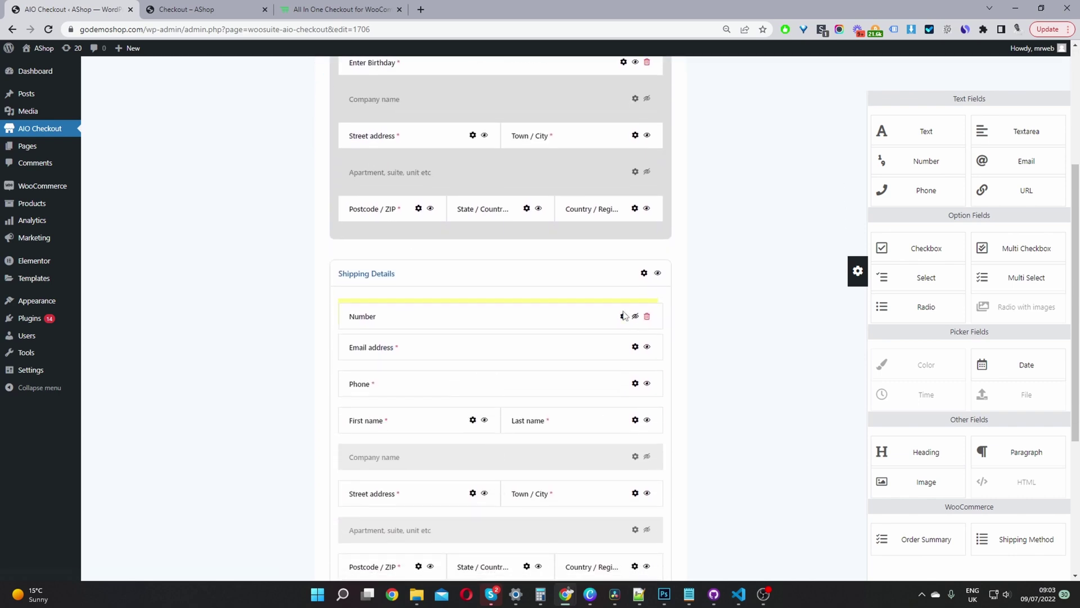
pyautogui.click(623, 316)
pyautogui.click(913, 239)
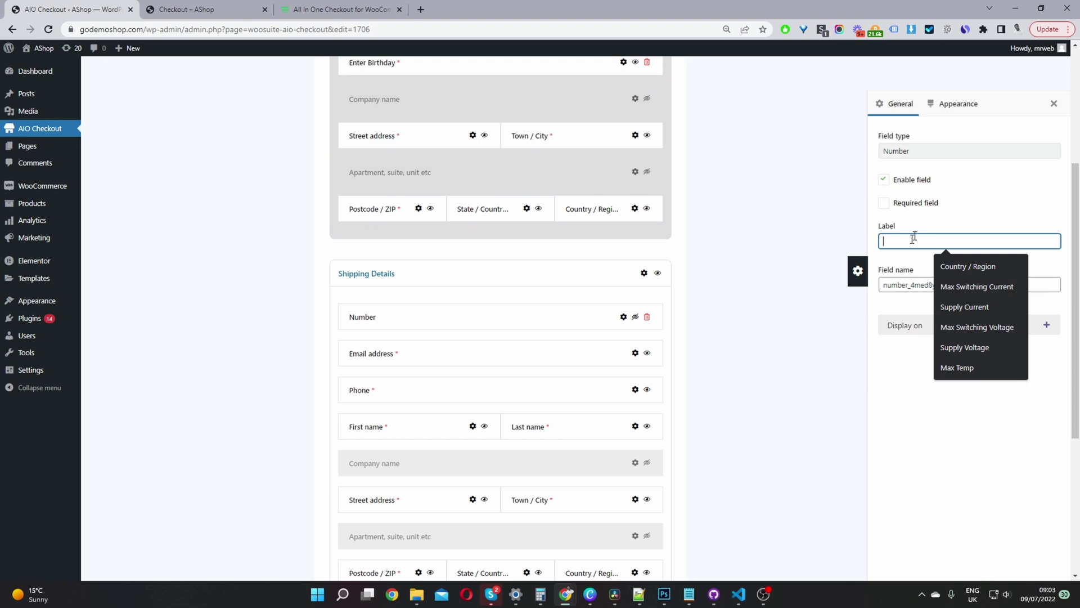
pyautogui.click(914, 334)
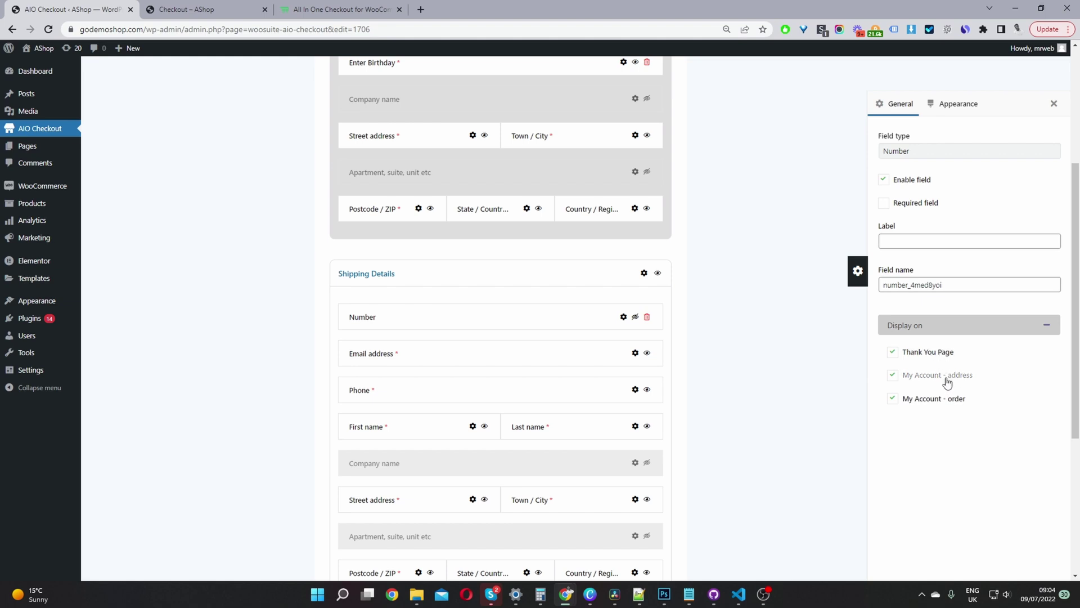
pyautogui.click(1054, 104)
pyautogui.scroll(3, 602, 349)
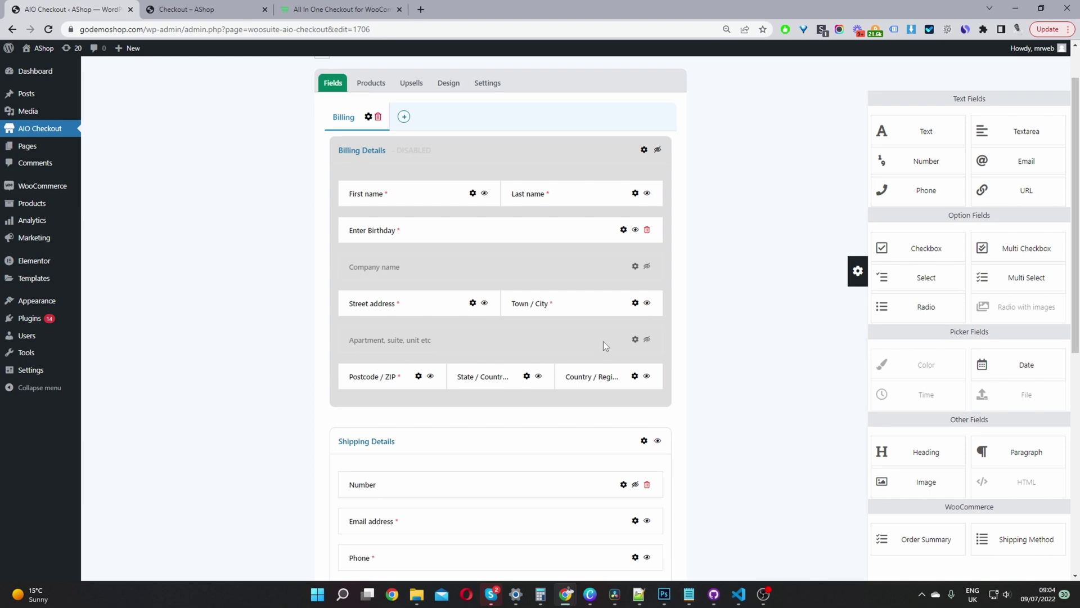
# Step: Add Step 2 and Step 3 to the AIO Checkout layout
pyautogui.click(404, 117)
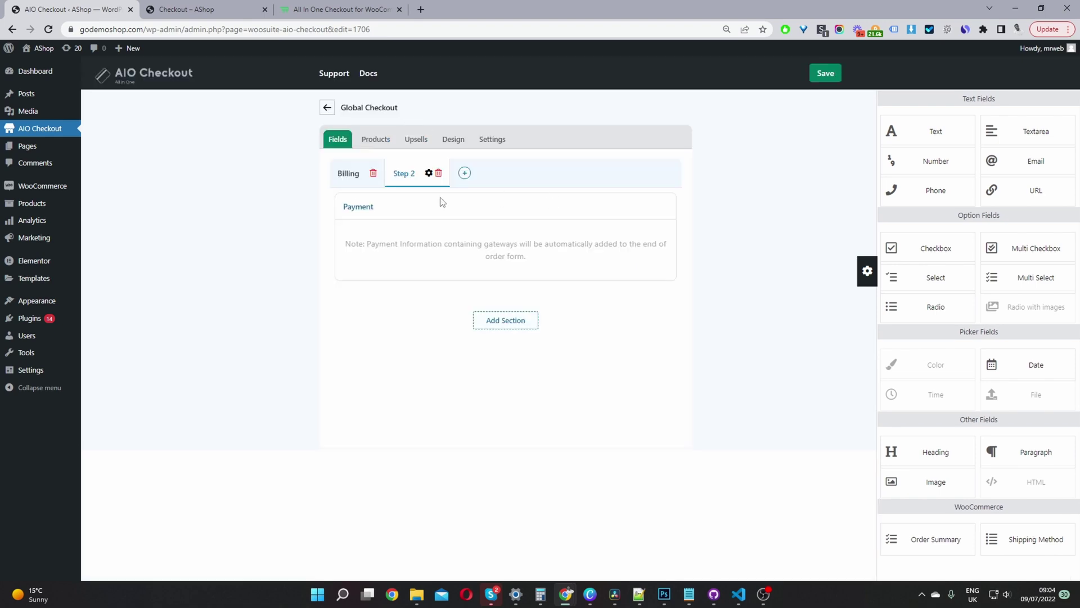
pyautogui.click(464, 173)
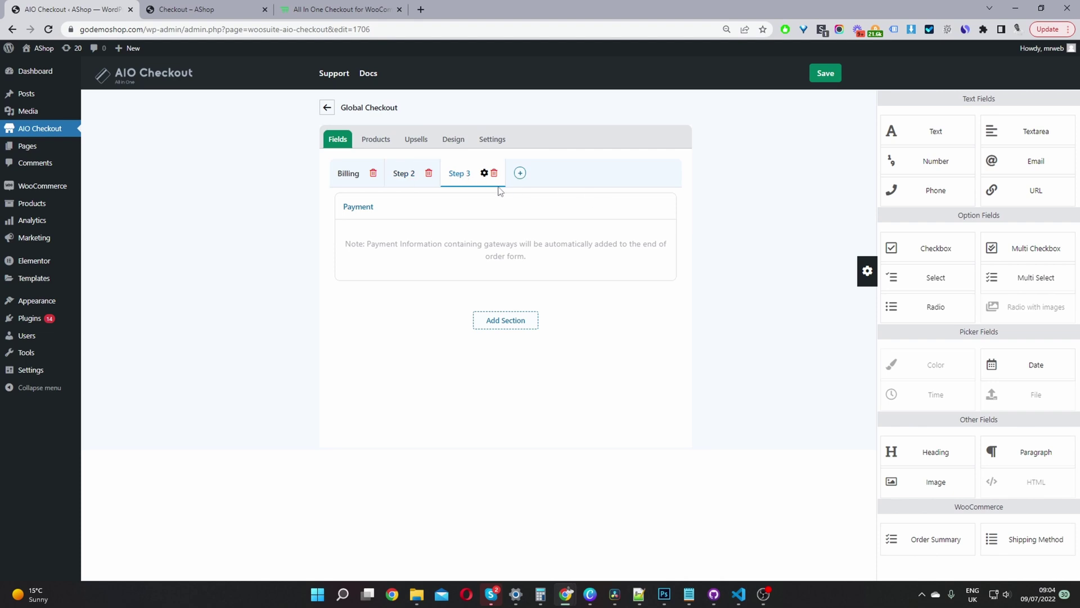
pyautogui.click(398, 181)
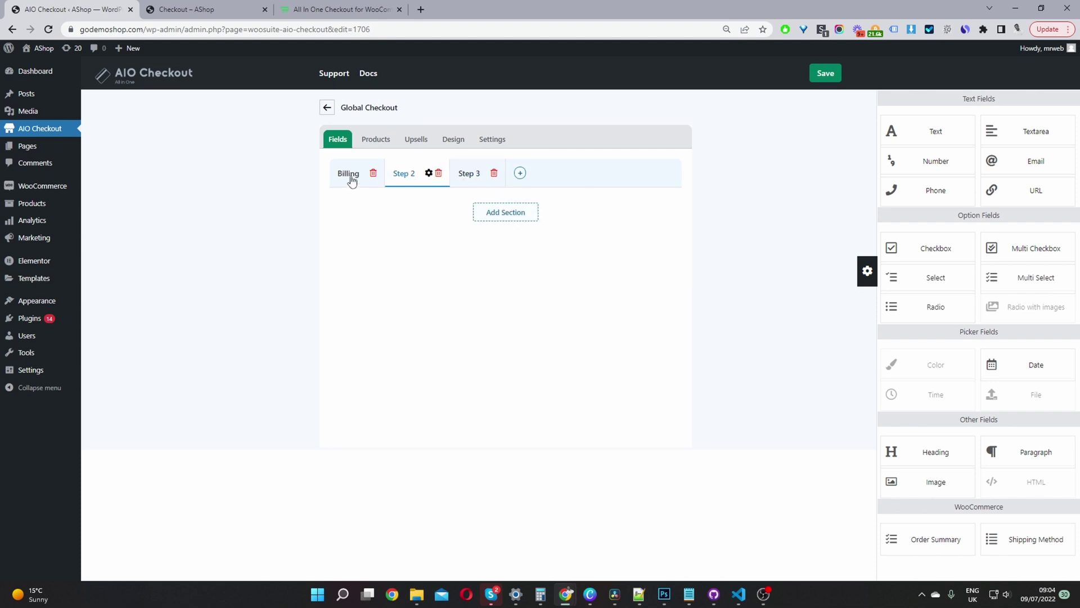
pyautogui.click(350, 174)
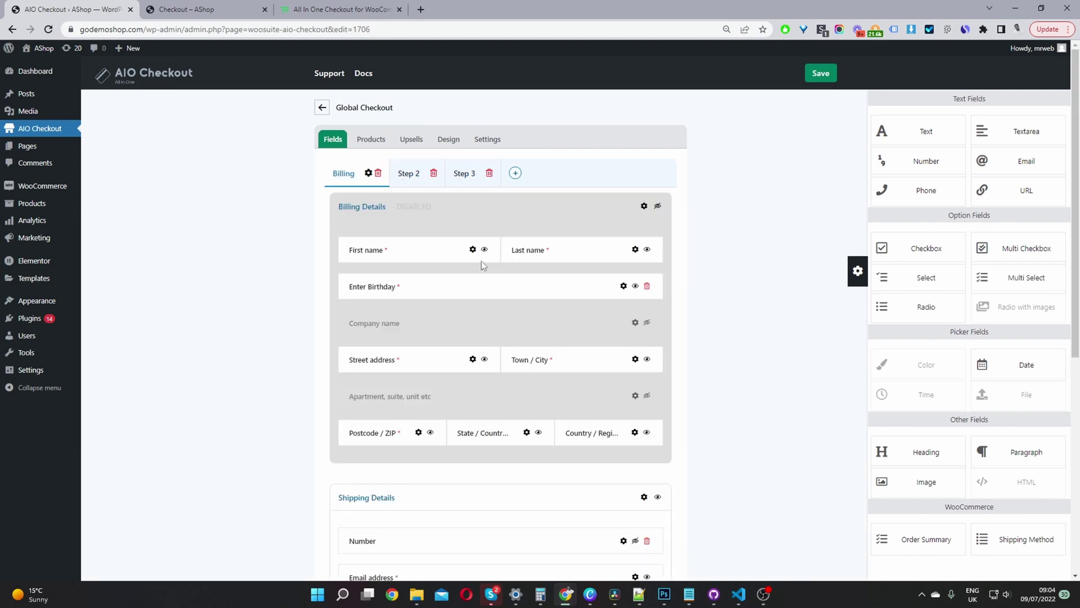
# Step: Re-enable Billing Details, move it onto Step 2, and save the layout
pyautogui.click(657, 208)
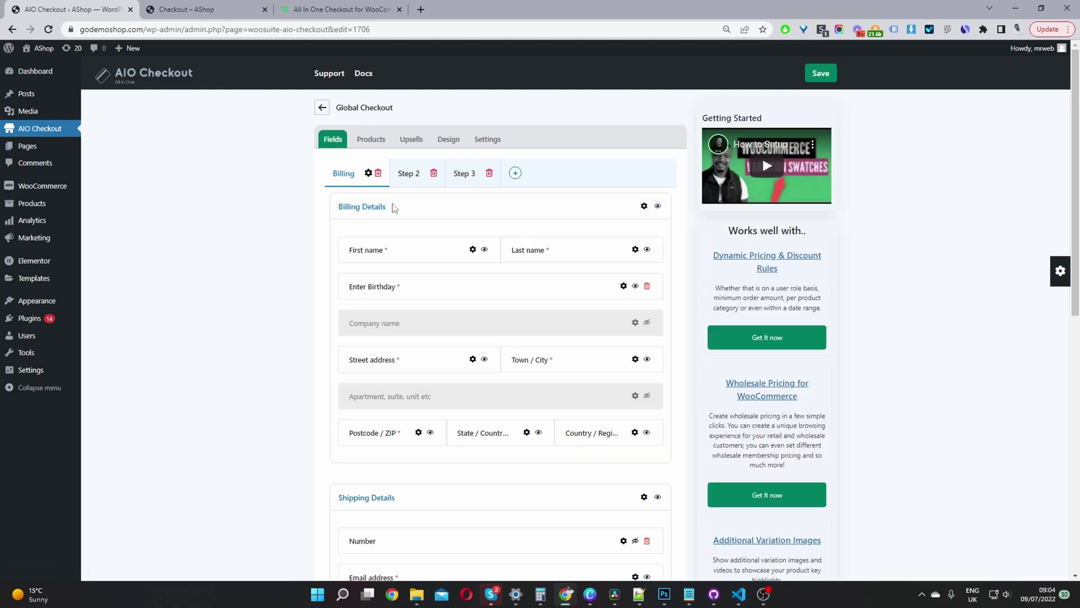
pyautogui.moveTo(384, 209); pyautogui.dragTo(410, 181)
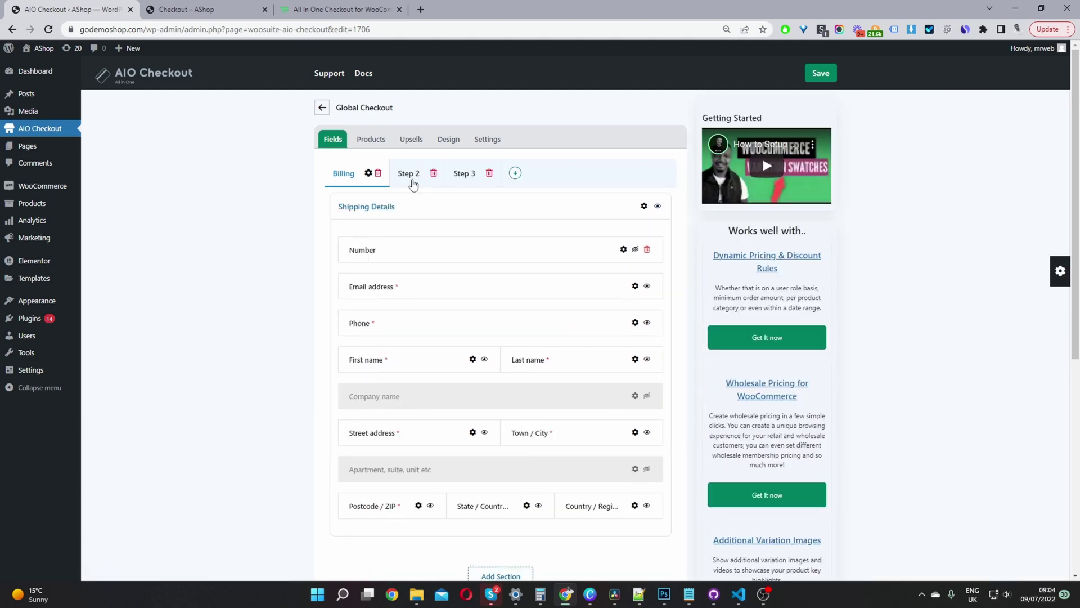
pyautogui.click(405, 179)
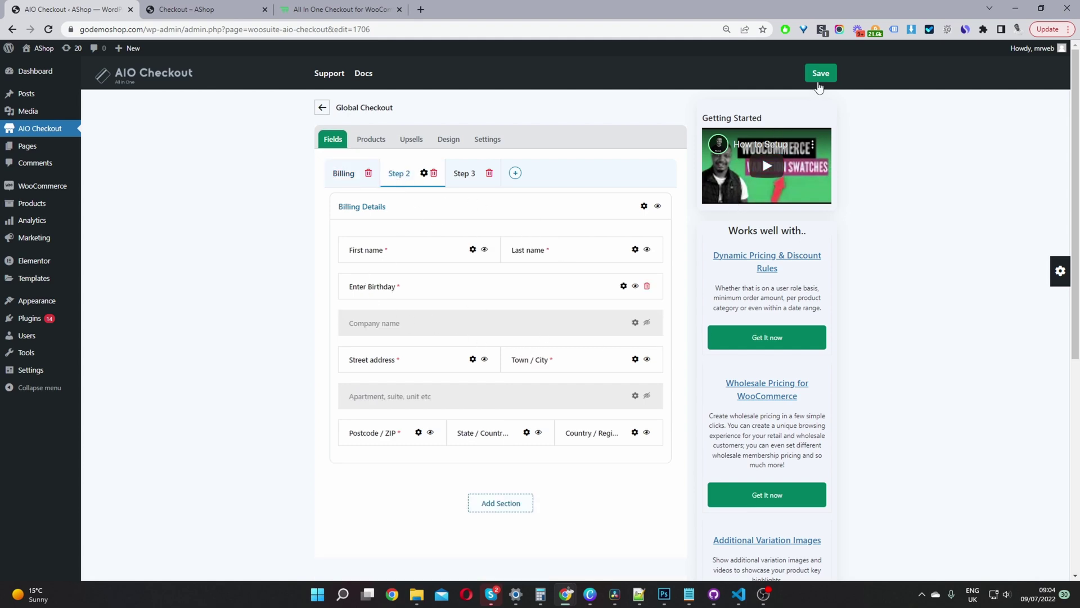
pyautogui.click(821, 80)
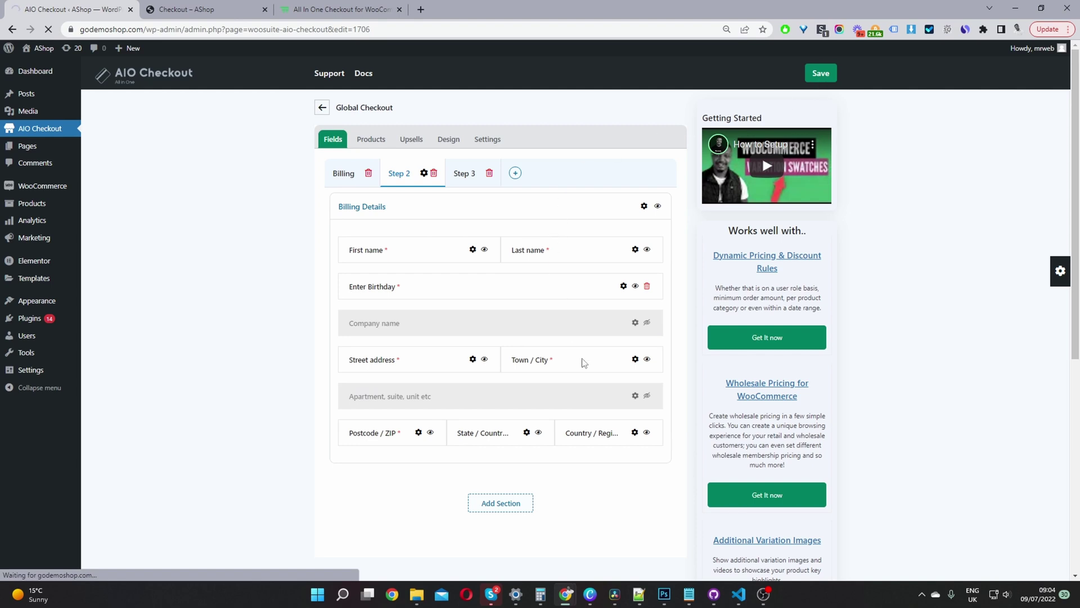
# Step: Reload the storefront checkout to show the three-step progress bar and new Number field
pyautogui.hotkey('ctrl', 'Tab')
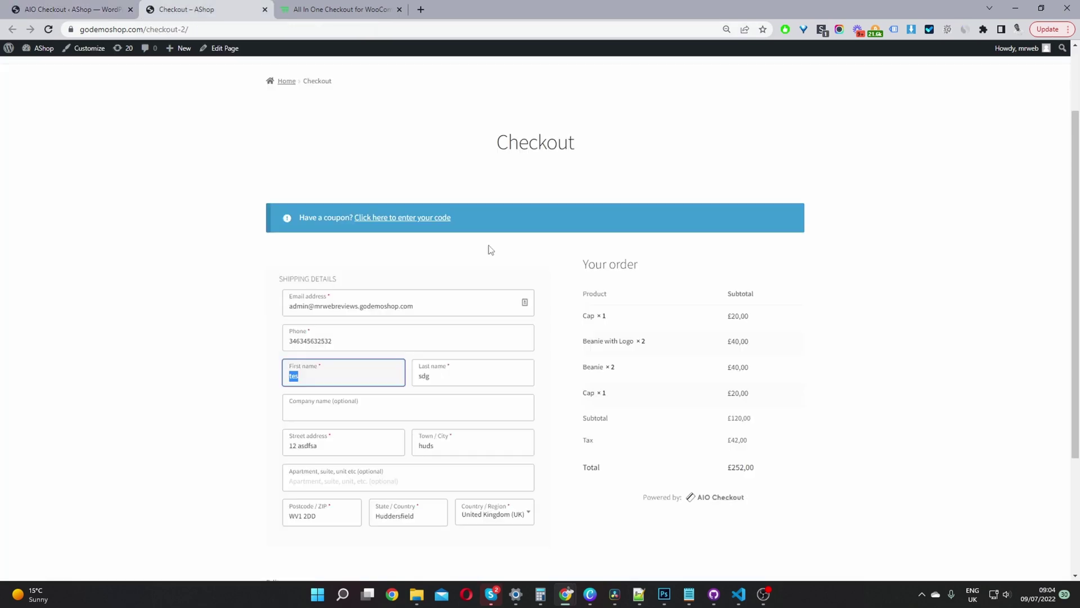
pyautogui.click(50, 31)
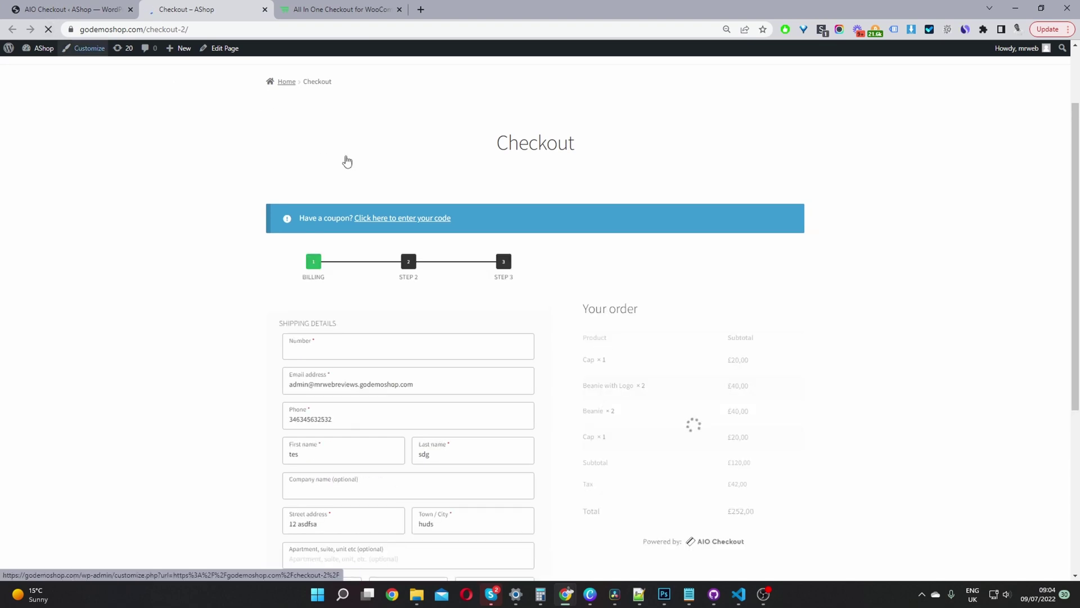